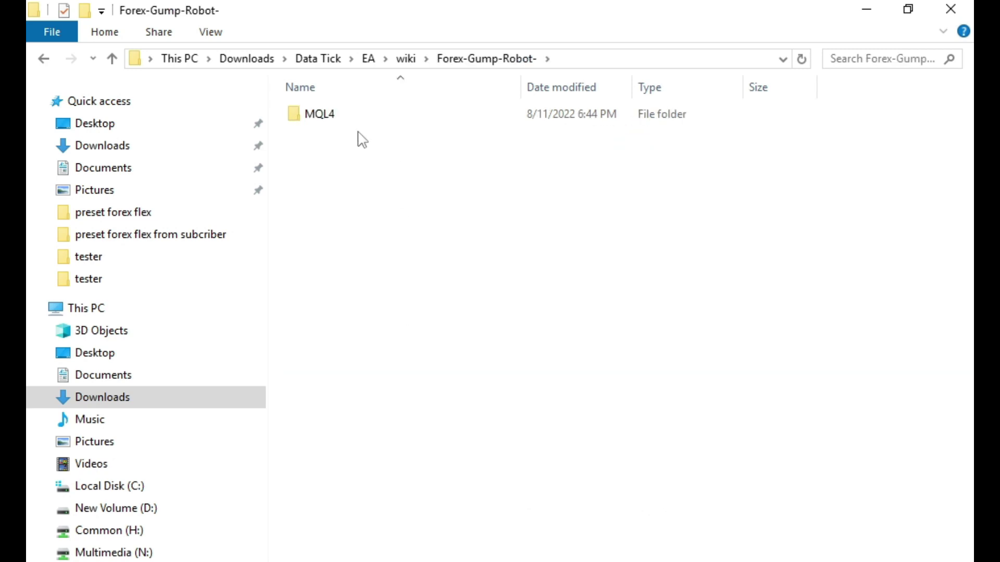
- Inspect the contents of the robot's MQL4 Experts and Libraries folders
double_click(339, 121)
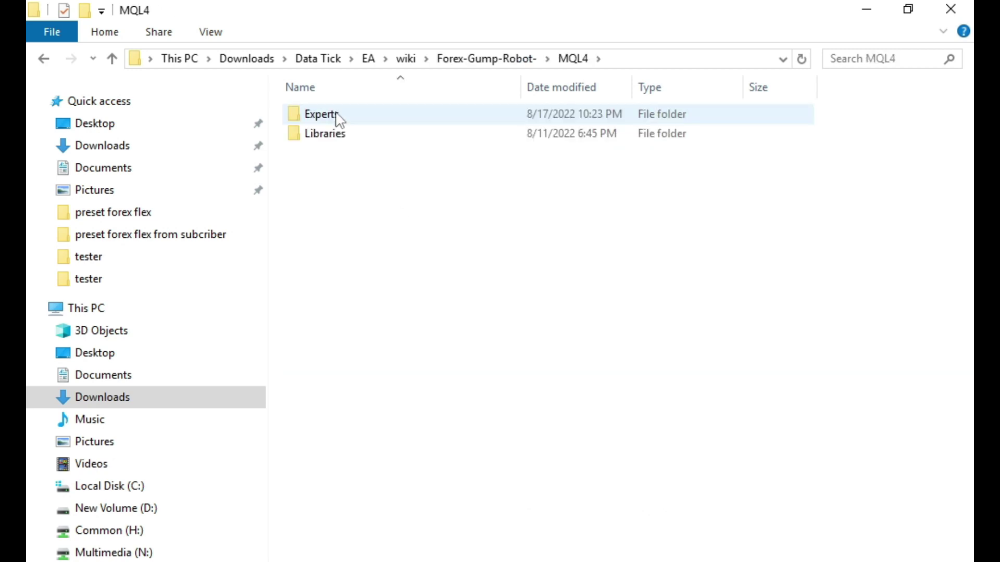
double_click(338, 119)
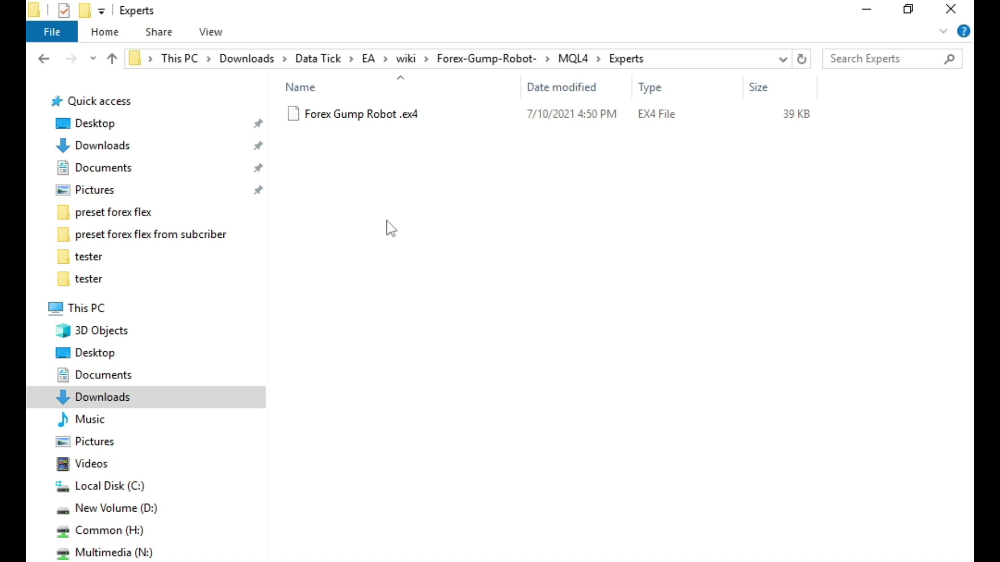
key(BackSpace)
key(Down)
key(Return)
key(BackSpace)
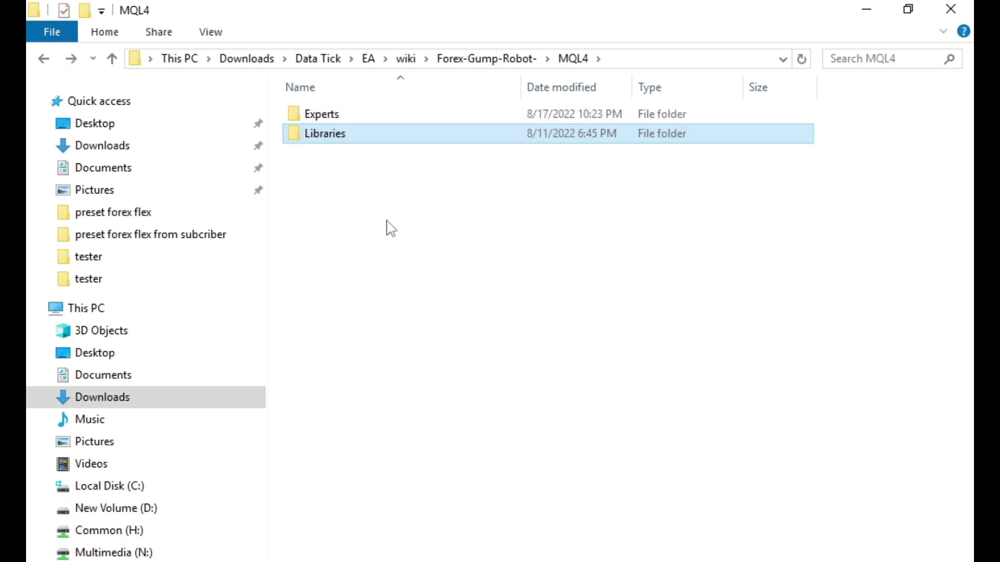
- Copy Experts and Libraries into MetaTrader's MQL4 data folder, replacing existing files
key(ctrl+a)
right_click(409, 127)
click(469, 411)
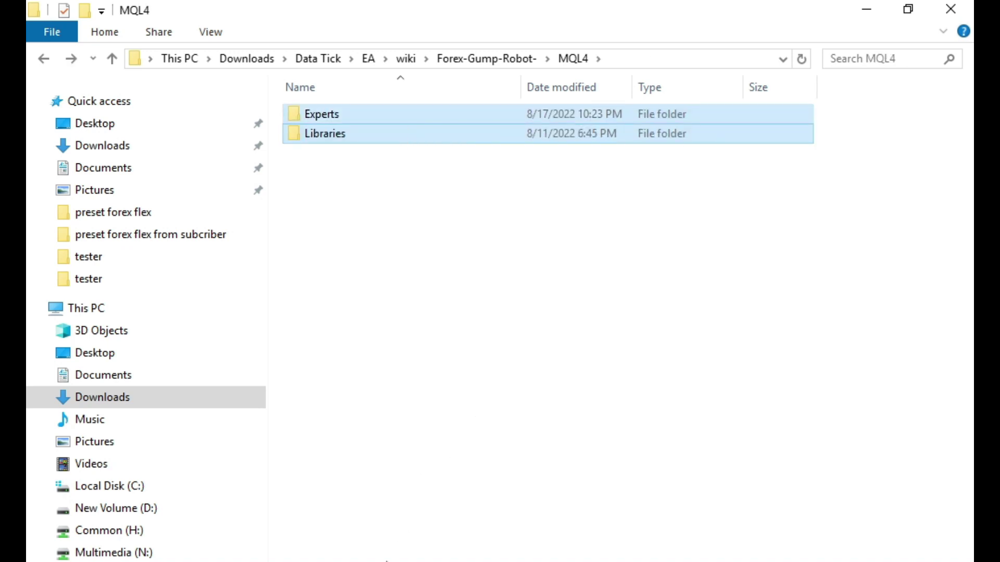
click(424, 549)
double_click(359, 194)
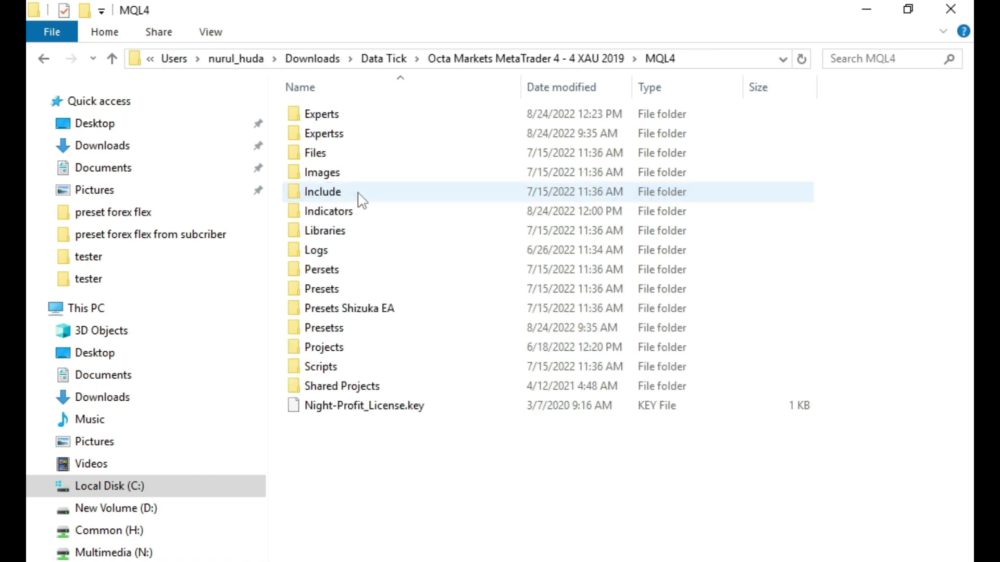
right_click(344, 508)
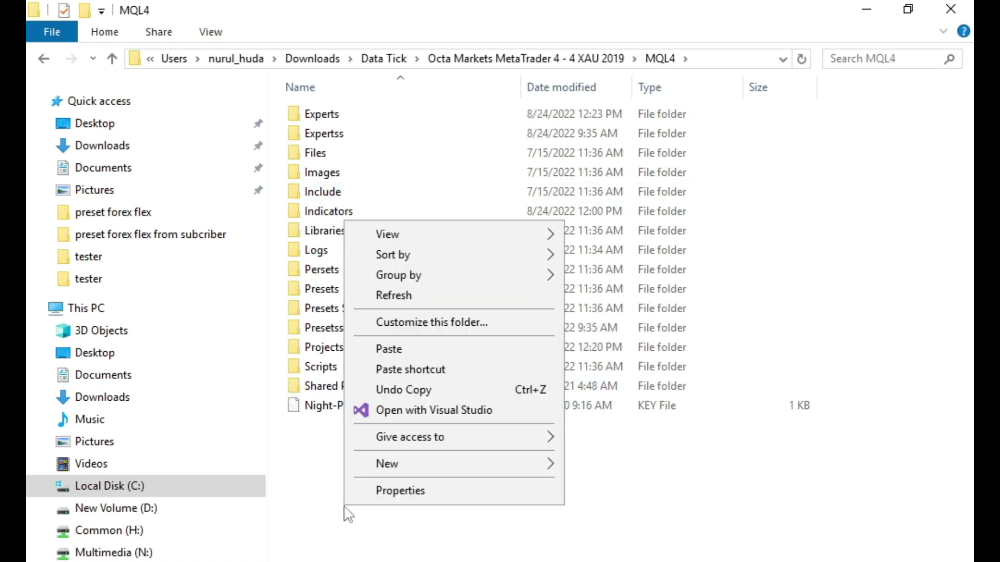
click(415, 345)
click(458, 196)
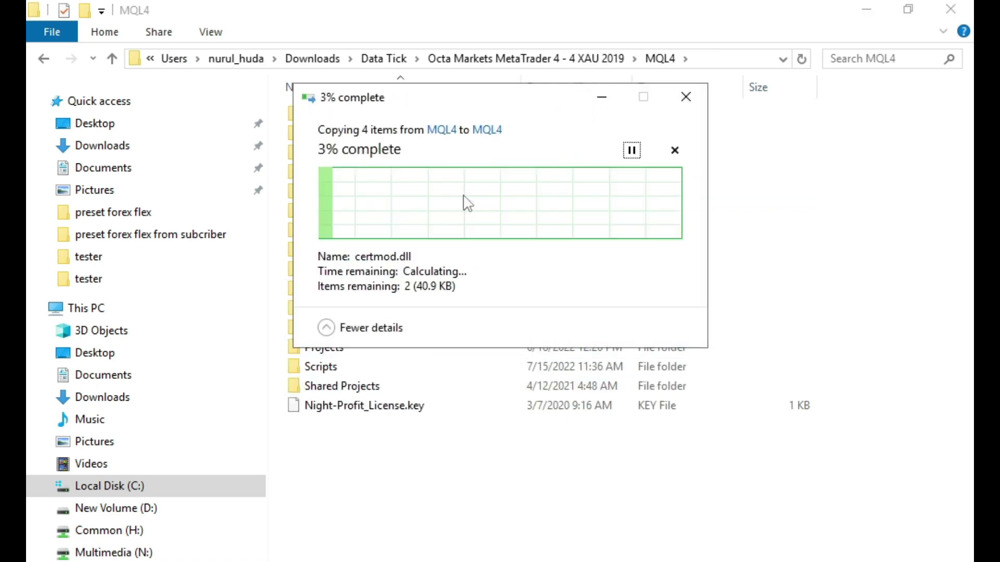
- Refresh the Navigator's Expert Advisors list and set the tester spread to 1
key(alt+Tab)
right_click(156, 135)
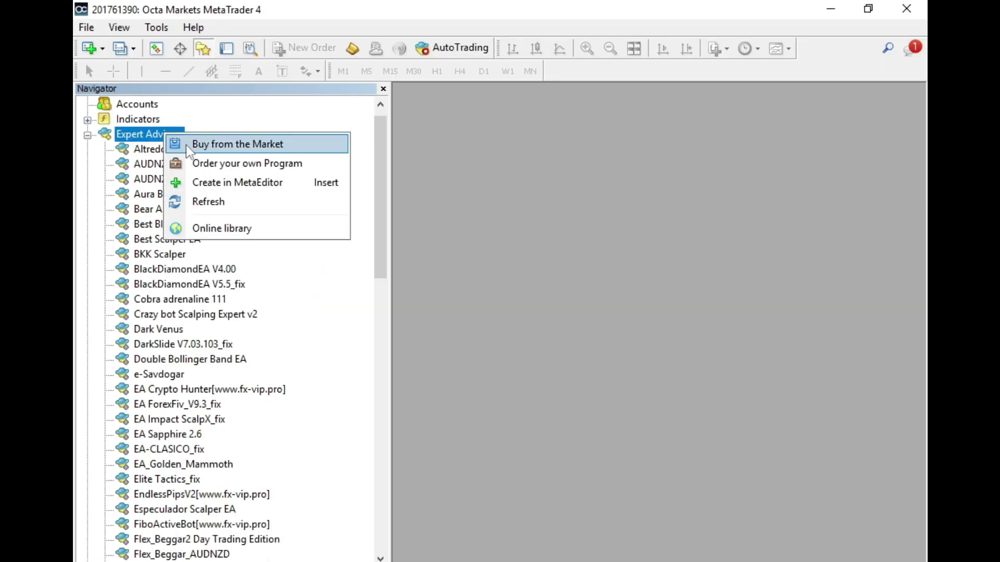
click(208, 202)
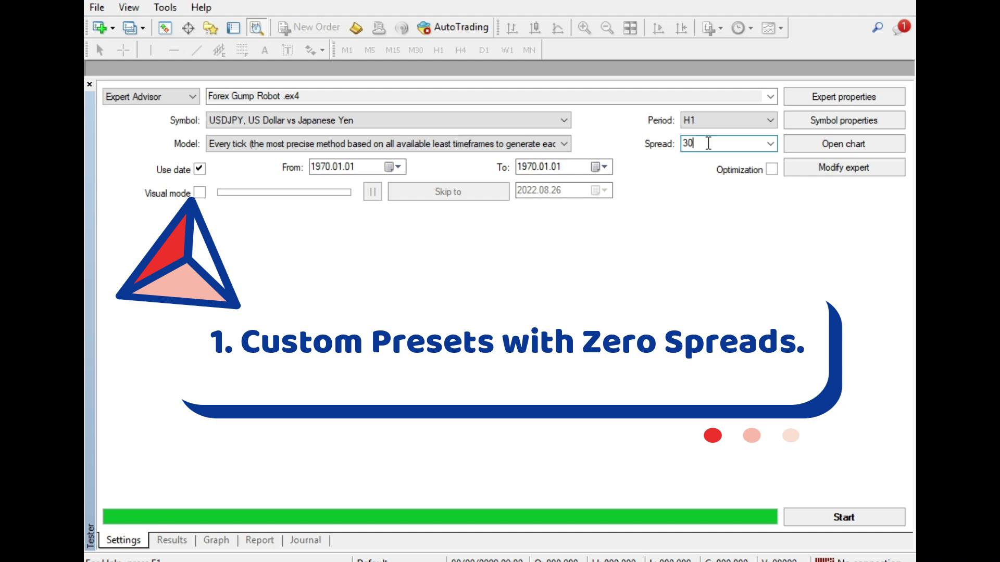
key(BackSpace)
text(0)
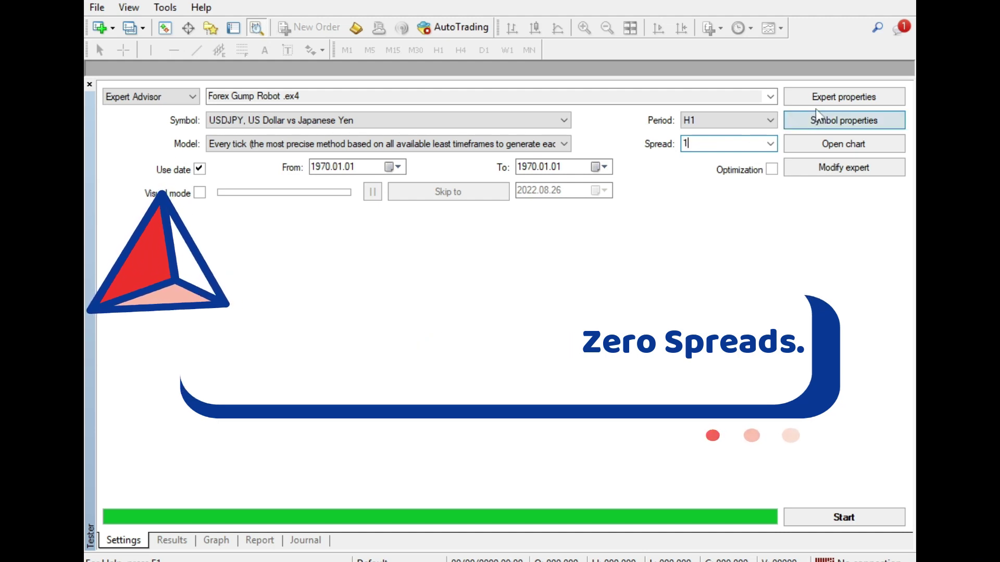
- In the robot's inputs, switch one false input to true and one true input to false
click(826, 98)
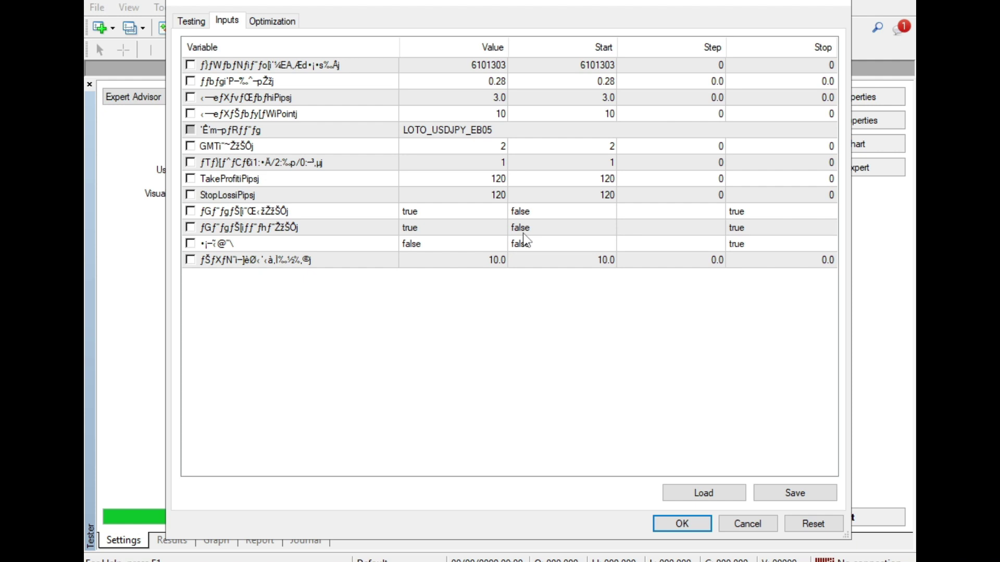
double_click(467, 252)
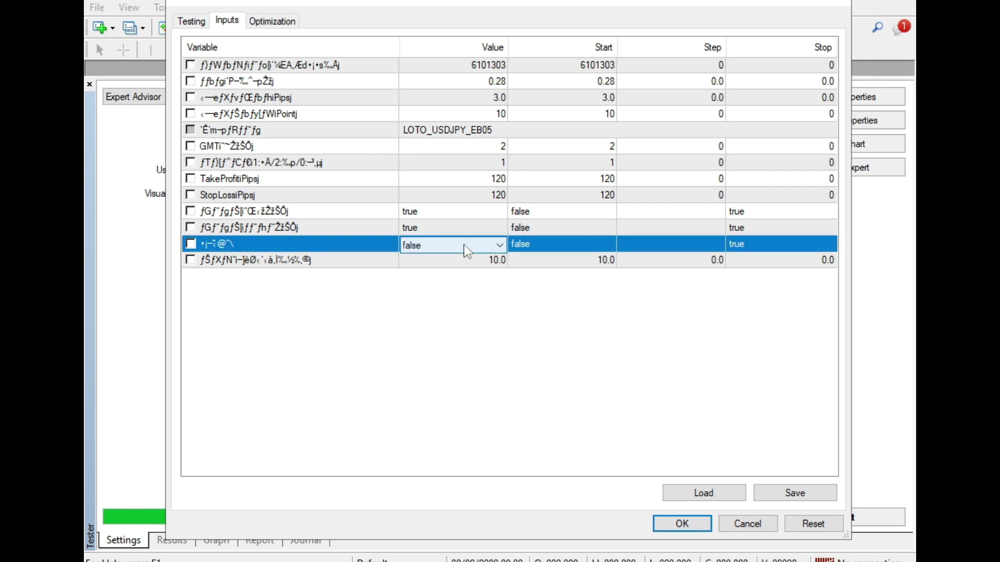
click(464, 245)
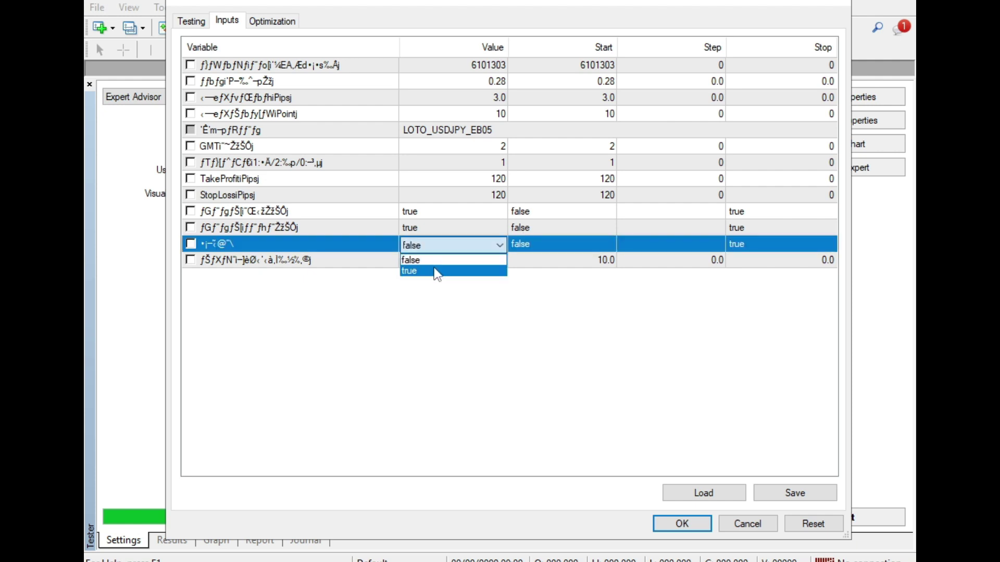
double_click(446, 217)
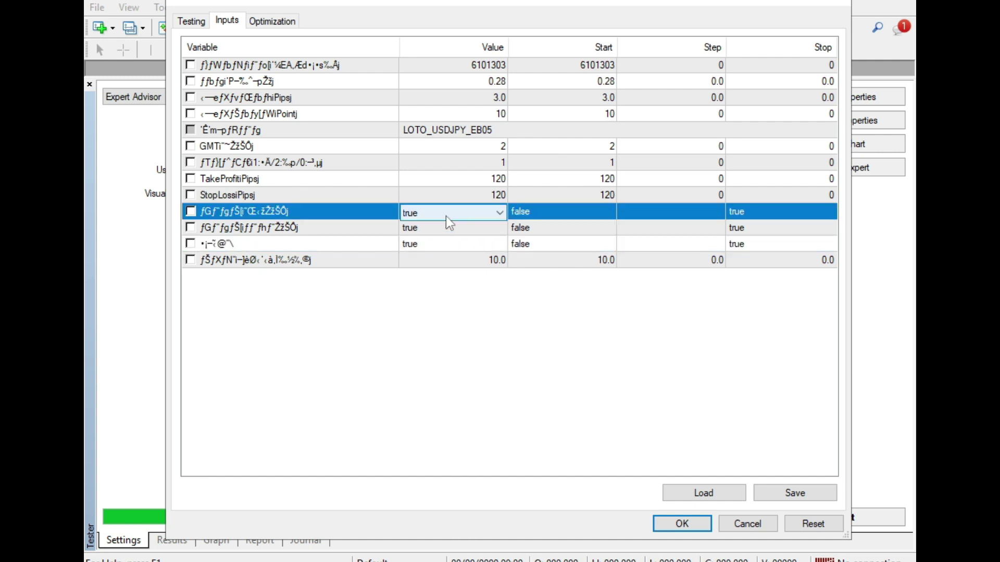
click(445, 216)
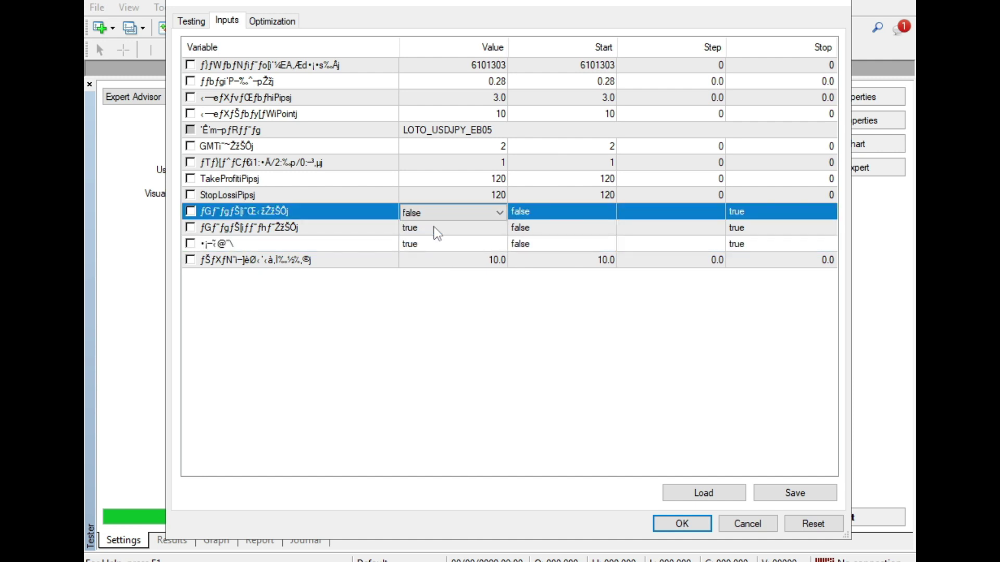
click(568, 457)
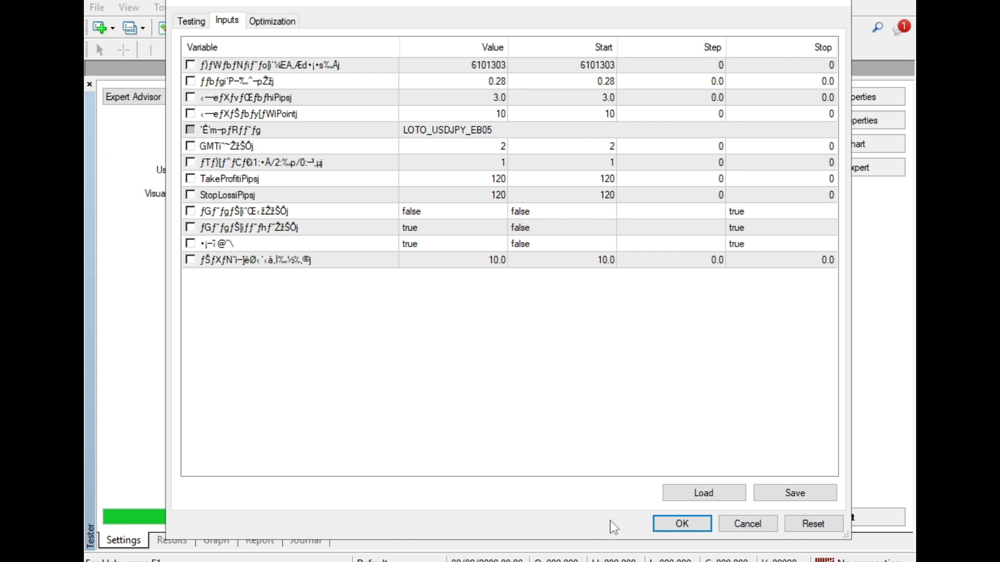
click(662, 524)
- Run the spread-1 backtest and review its balance graph, 11742.38 report and trade list
click(810, 518)
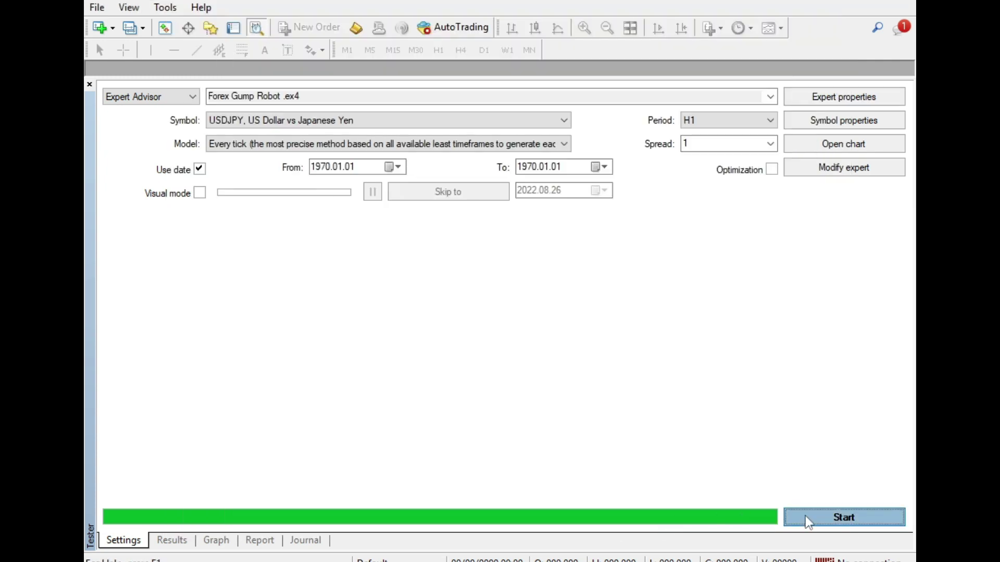
click(209, 542)
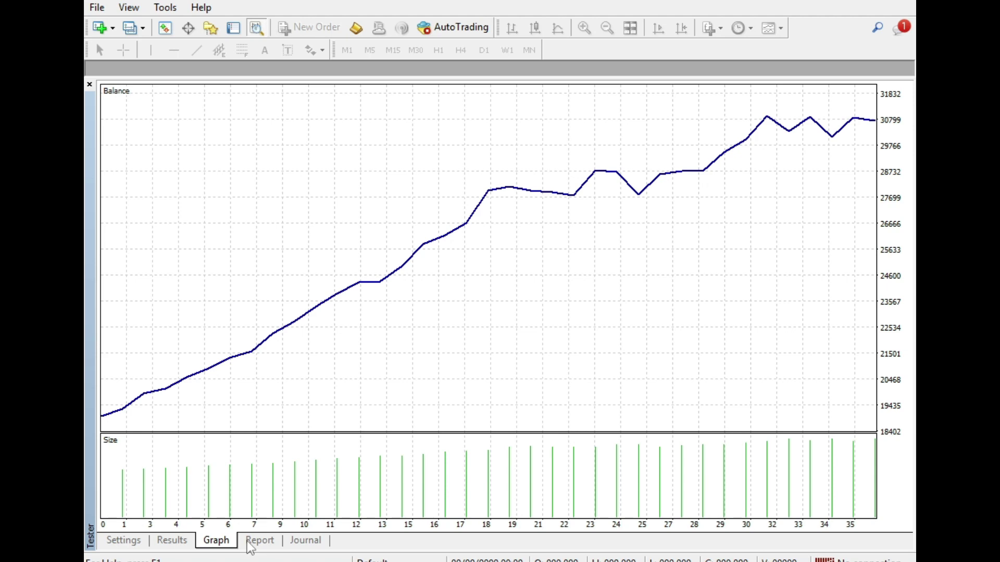
click(254, 545)
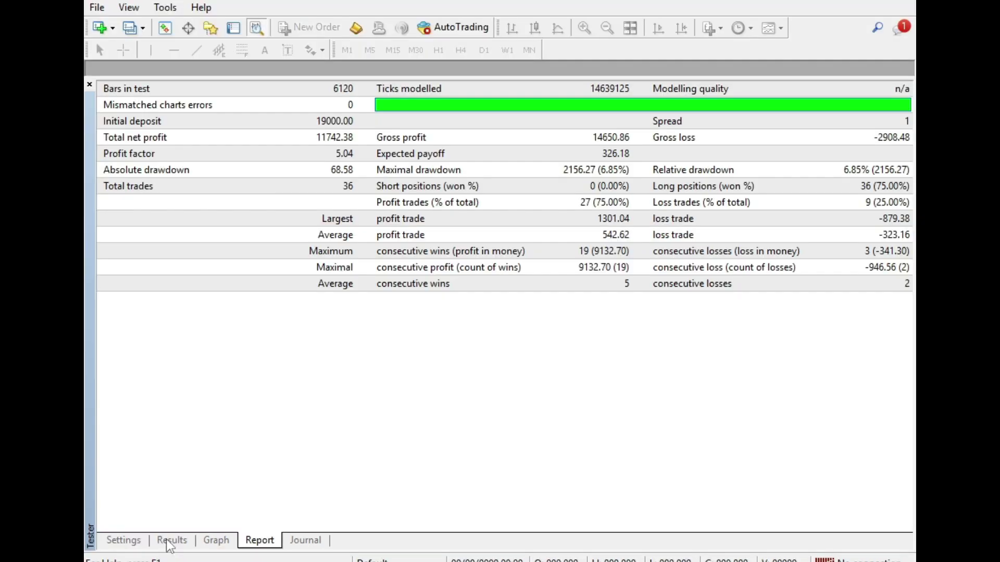
click(170, 541)
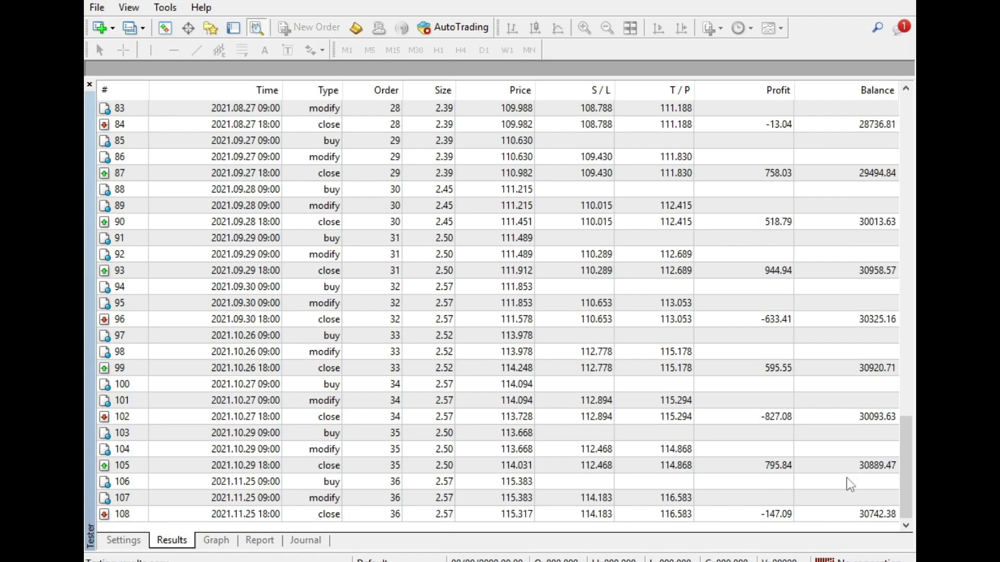
drag(912, 474, 912, 122)
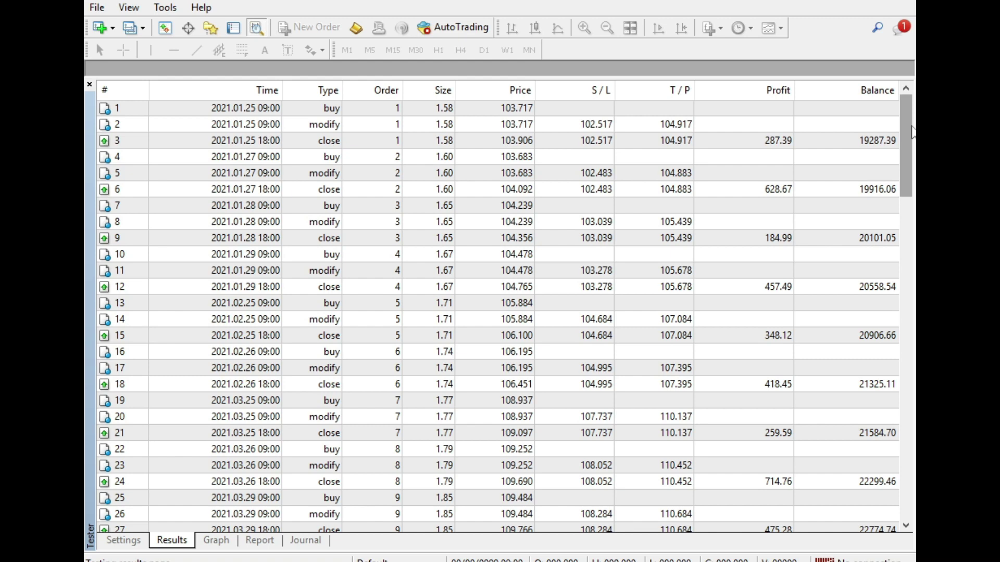
drag(911, 130, 909, 476)
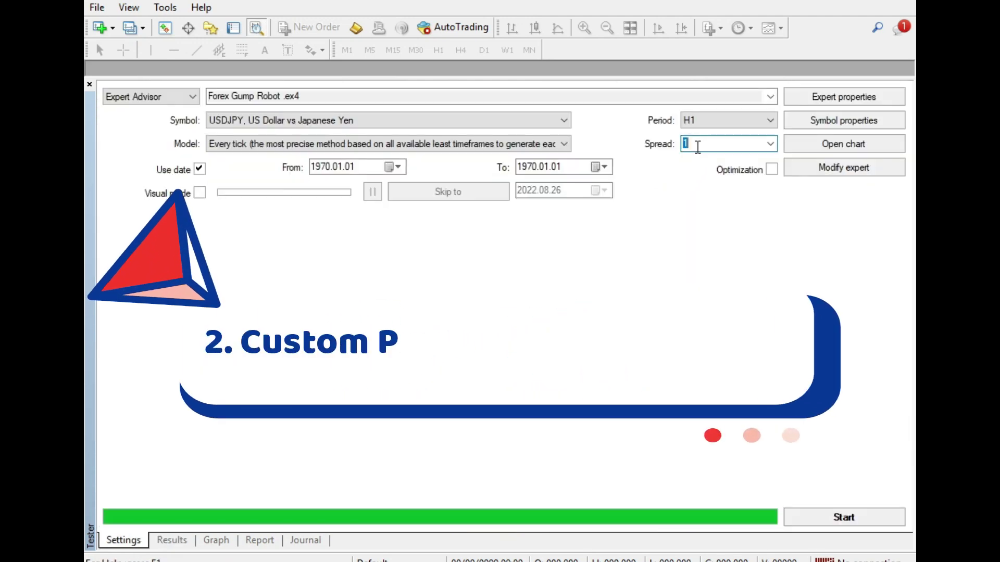
- Run the backtest at spread 10 and review its graph, 11013.60 report and trades
text(10)
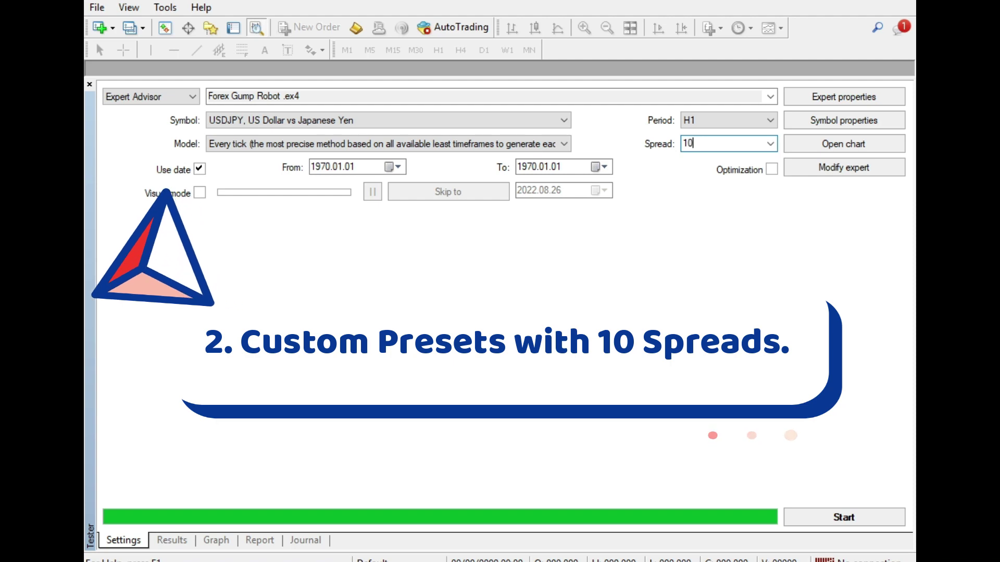
click(819, 517)
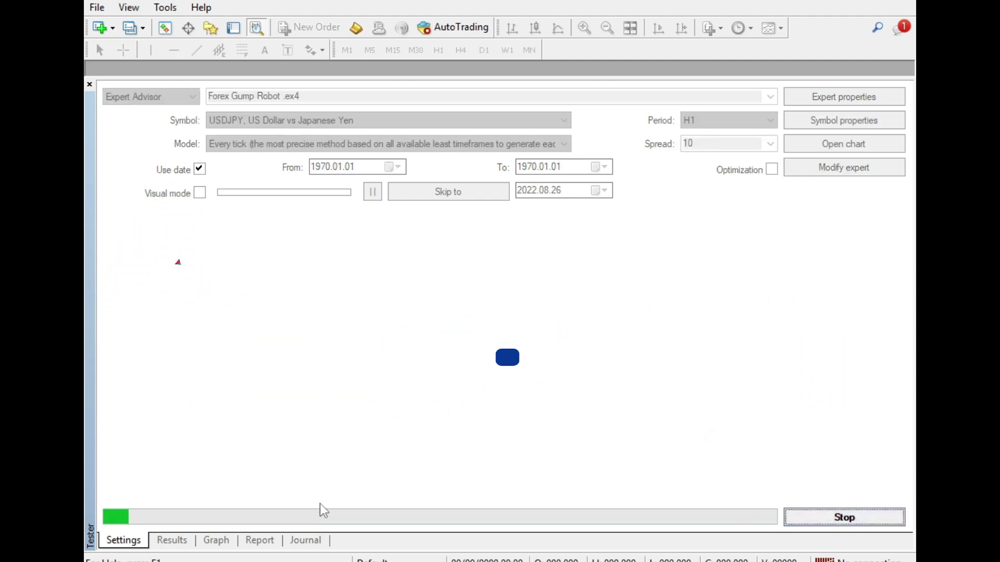
click(172, 540)
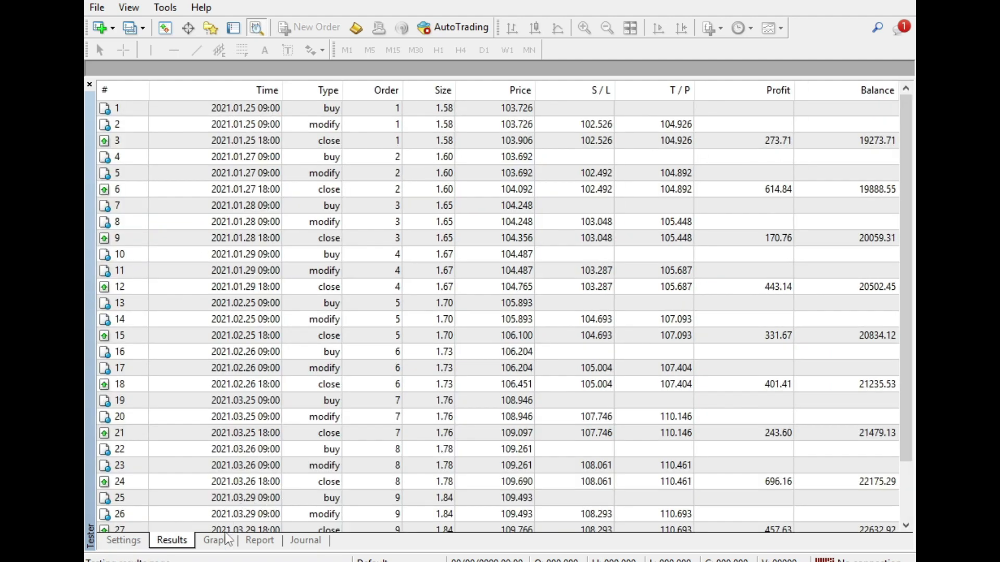
click(218, 541)
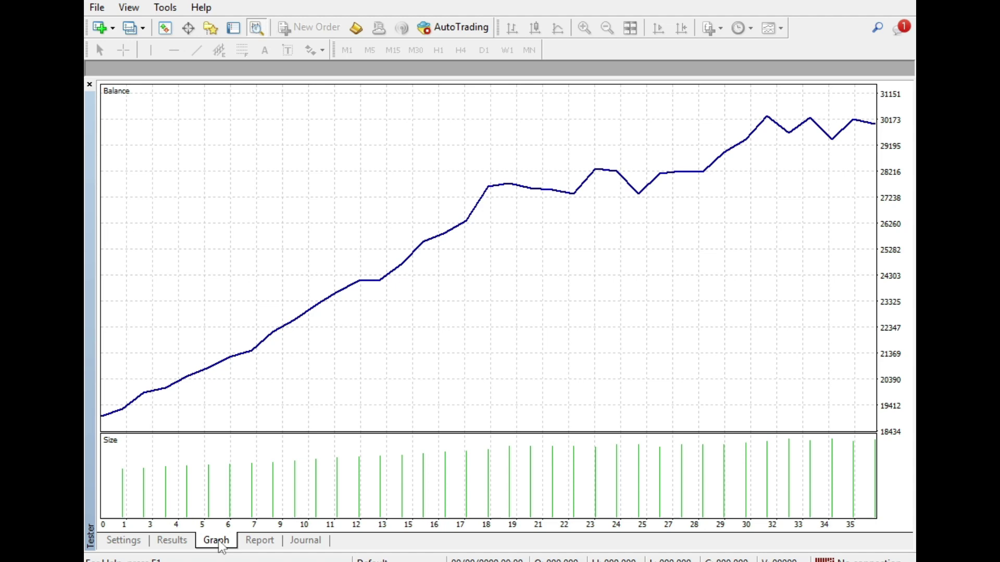
click(259, 542)
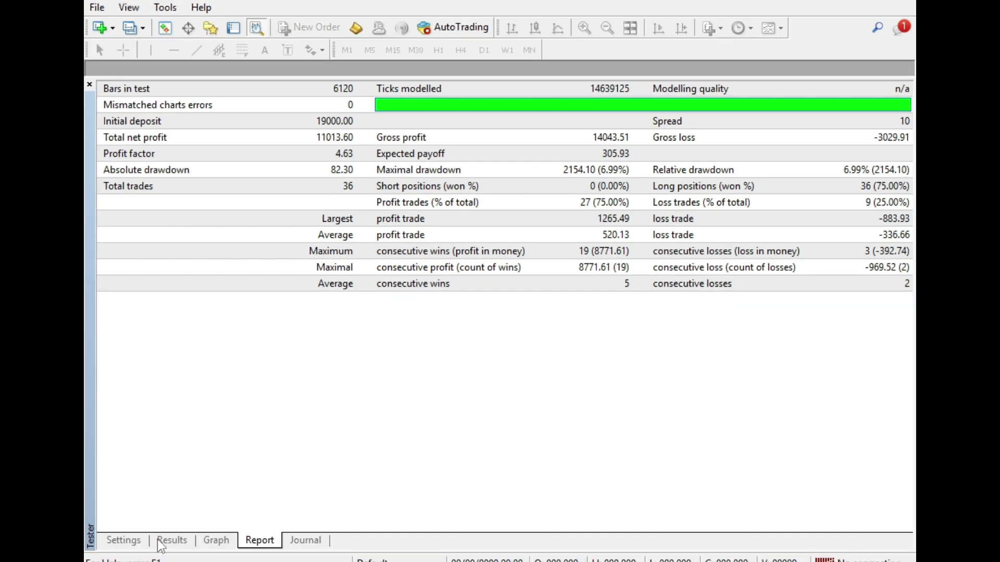
click(156, 542)
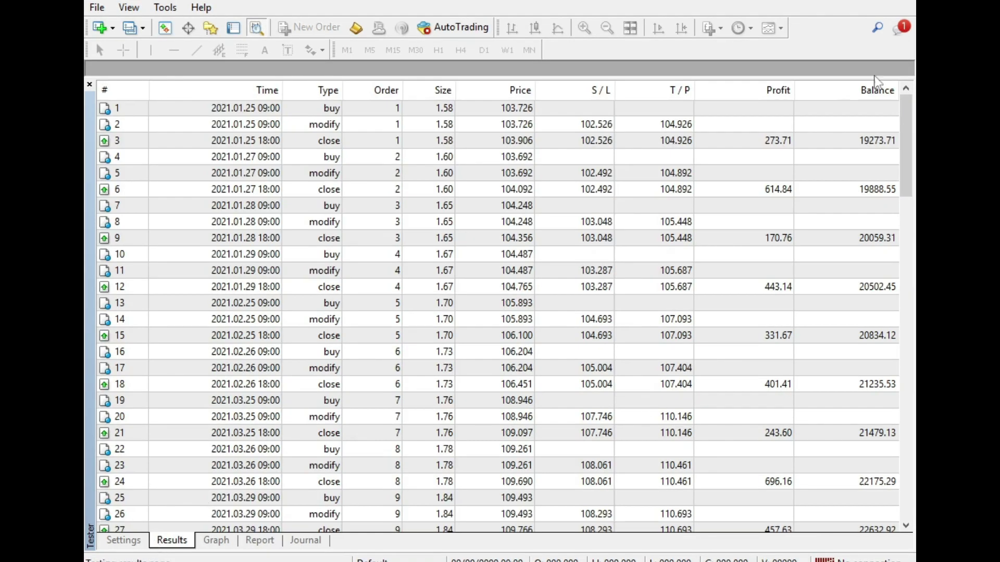
mouse_move(906, 126)
mouse_down()
mouse_move(906, 409)
mouse_move(844, 437)
mouse_up()
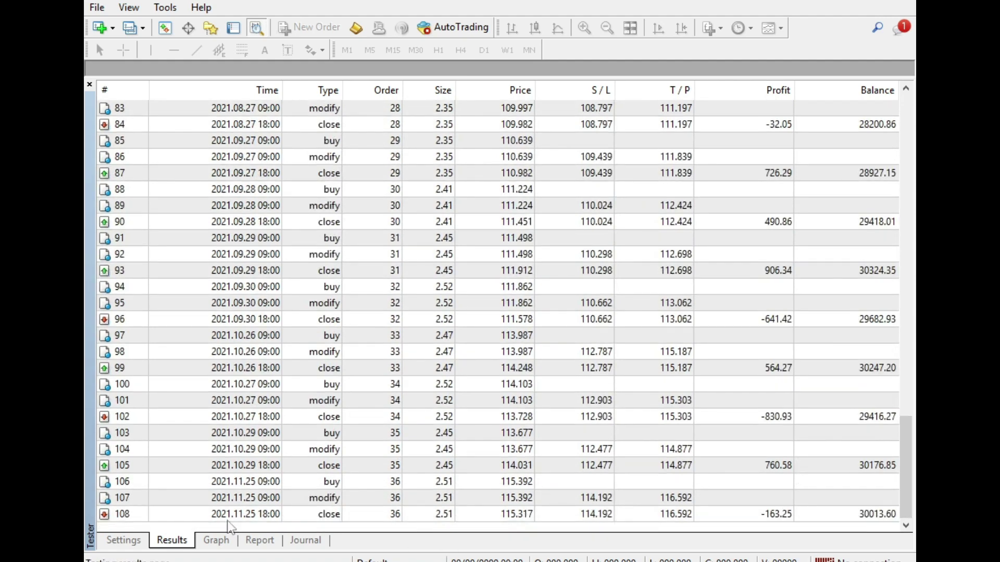
- Change the spread to 20 and start the backtest
click(124, 540)
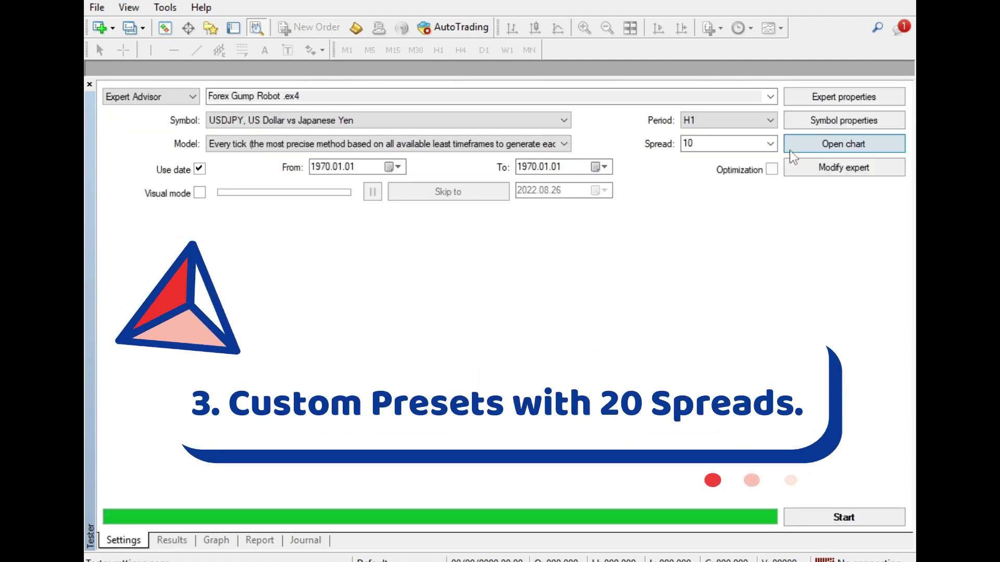
double_click(693, 143)
text(20)
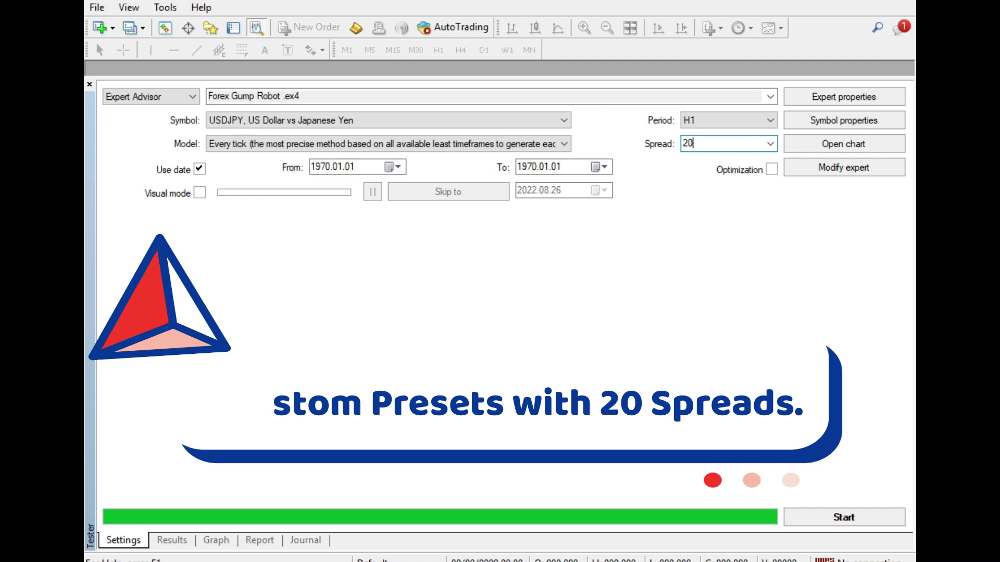
click(812, 517)
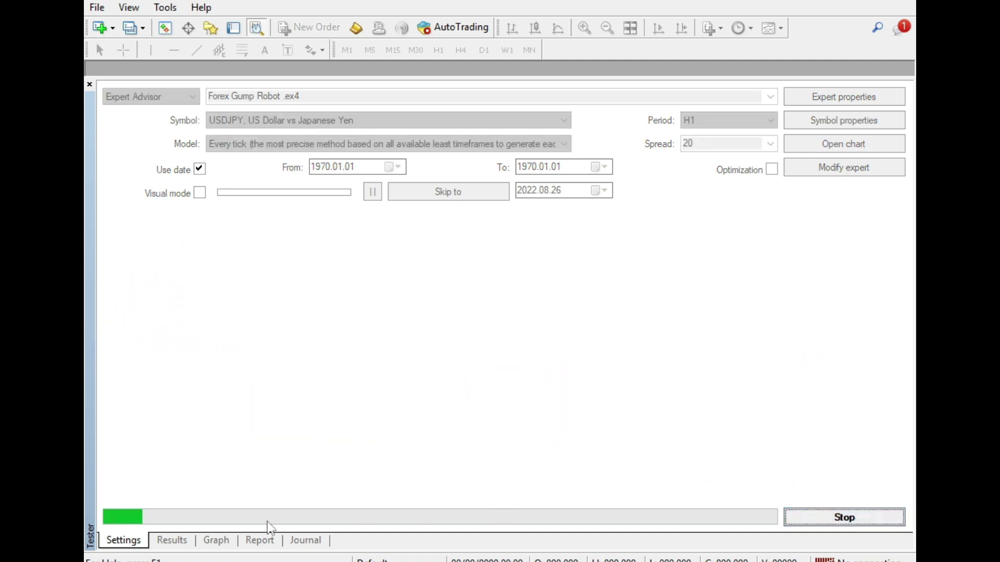
- Review the spread-20 balance curve, 10216.07 report and full trade list
click(218, 541)
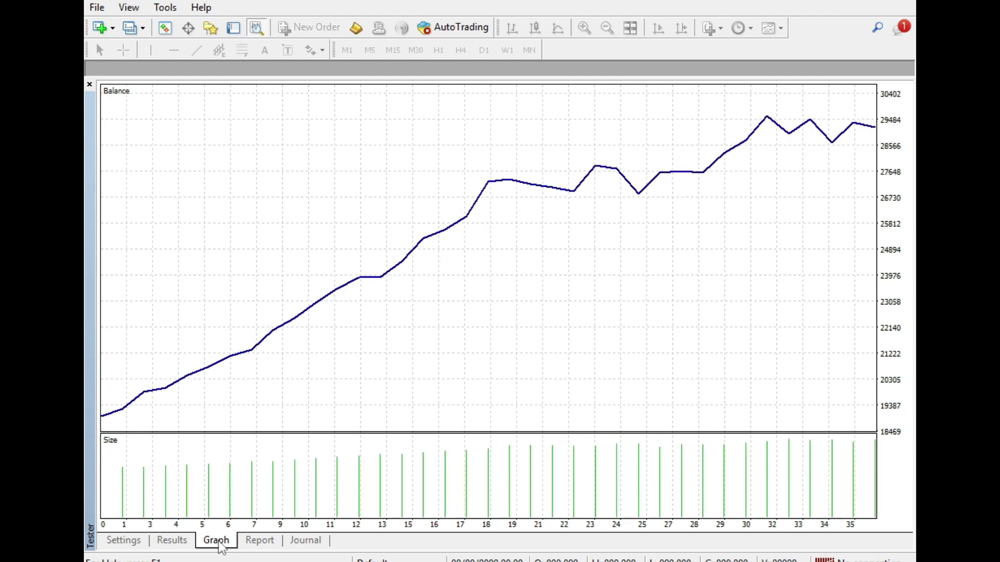
click(262, 543)
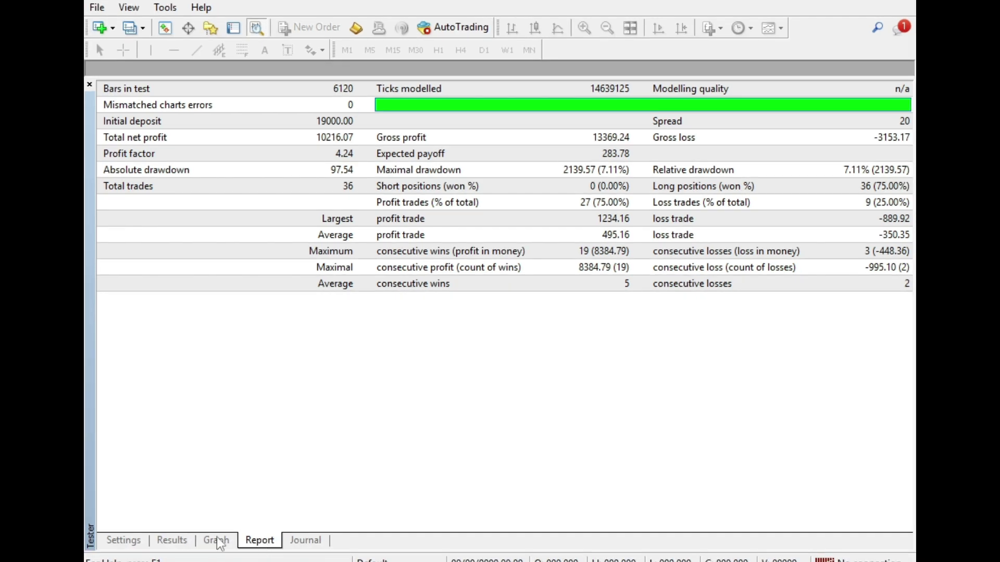
click(171, 543)
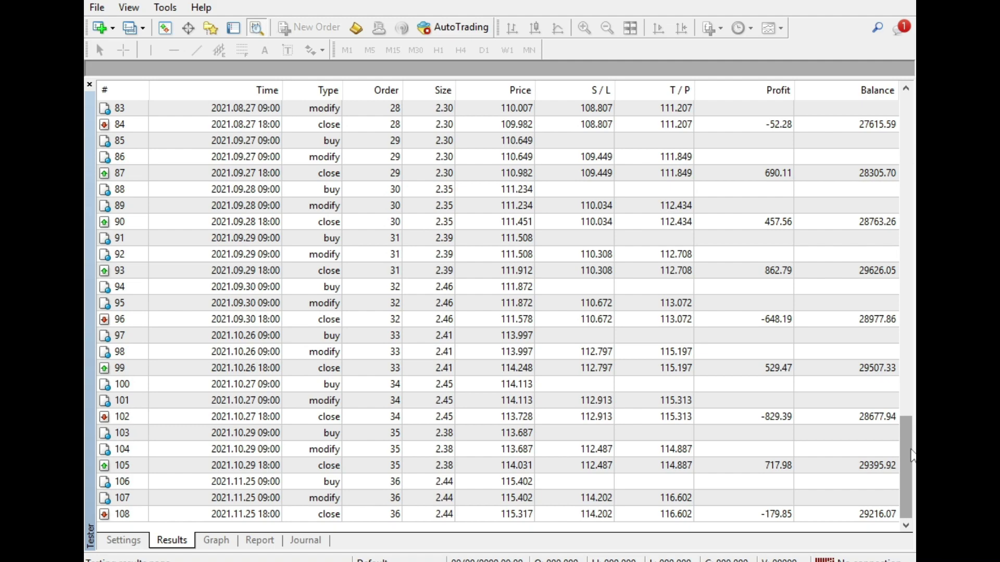
drag(906, 458, 911, 119)
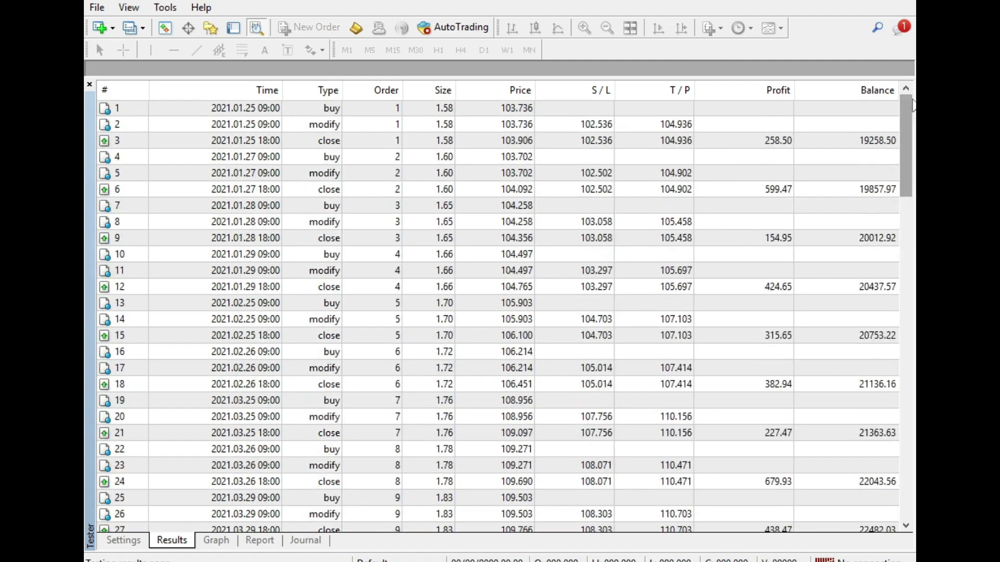
drag(911, 153, 915, 475)
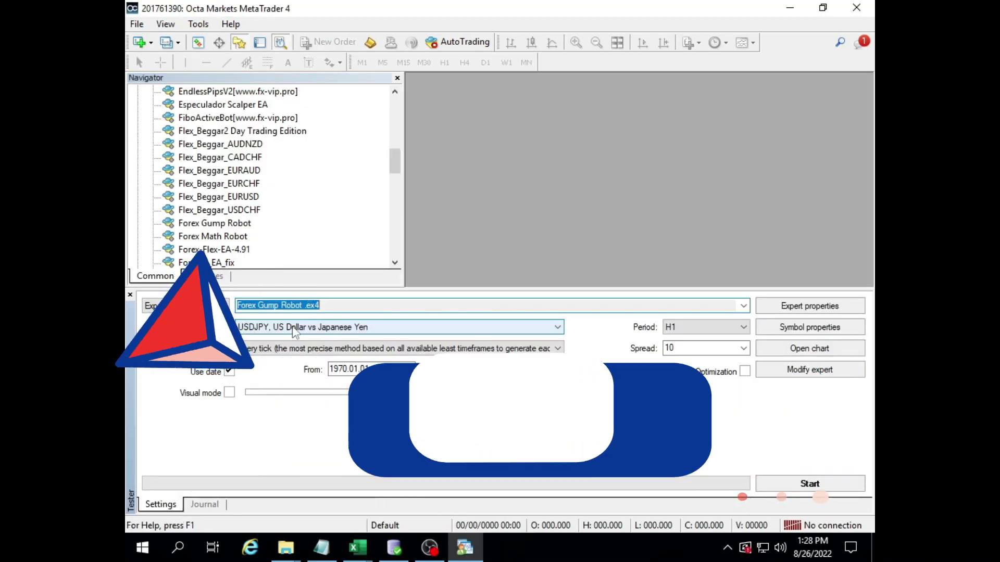
- Keep USDJPY on H1 and set the spread back to 1
click(296, 328)
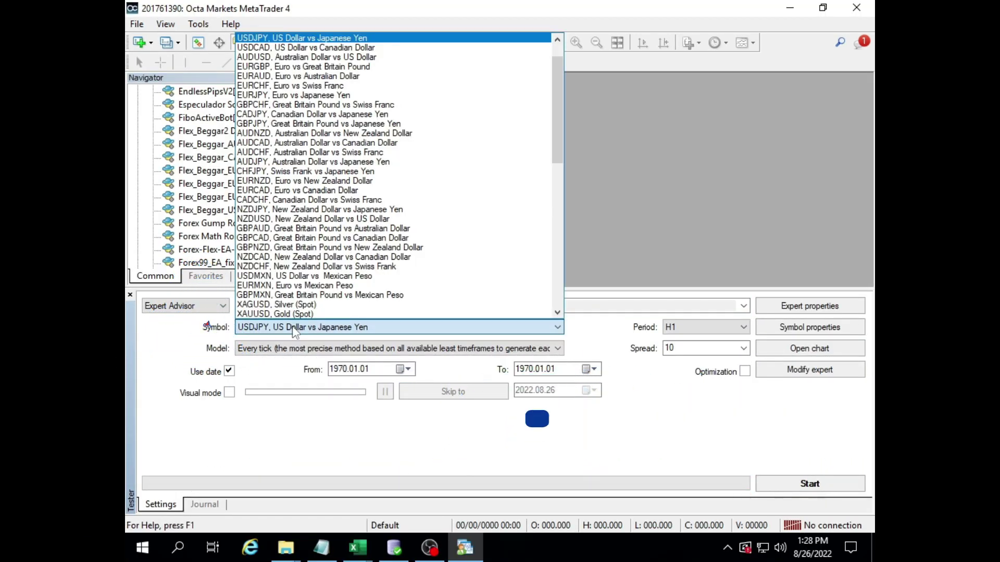
click(259, 39)
click(702, 327)
click(677, 371)
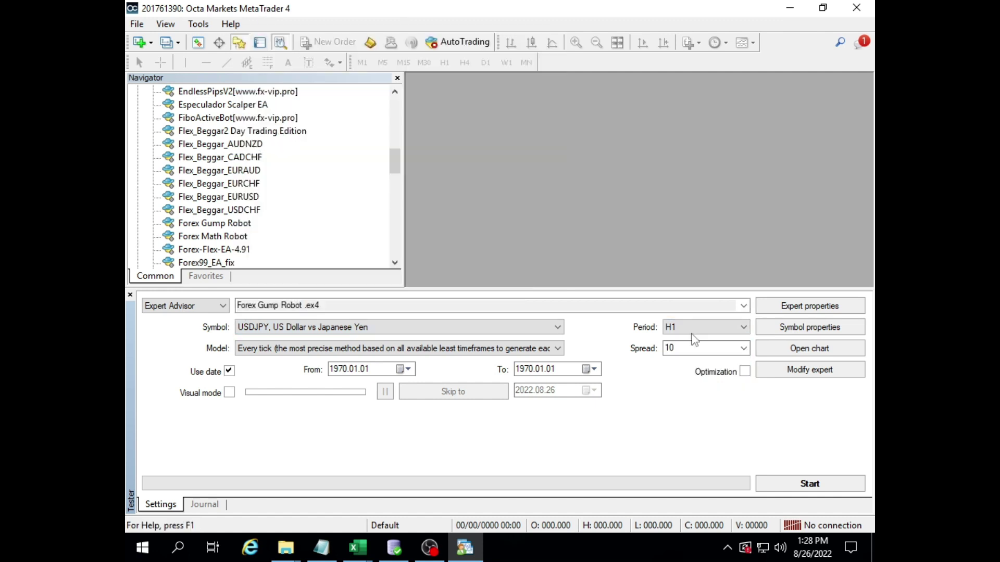
double_click(685, 348)
- Reset the robot's inputs to their default values
click(783, 306)
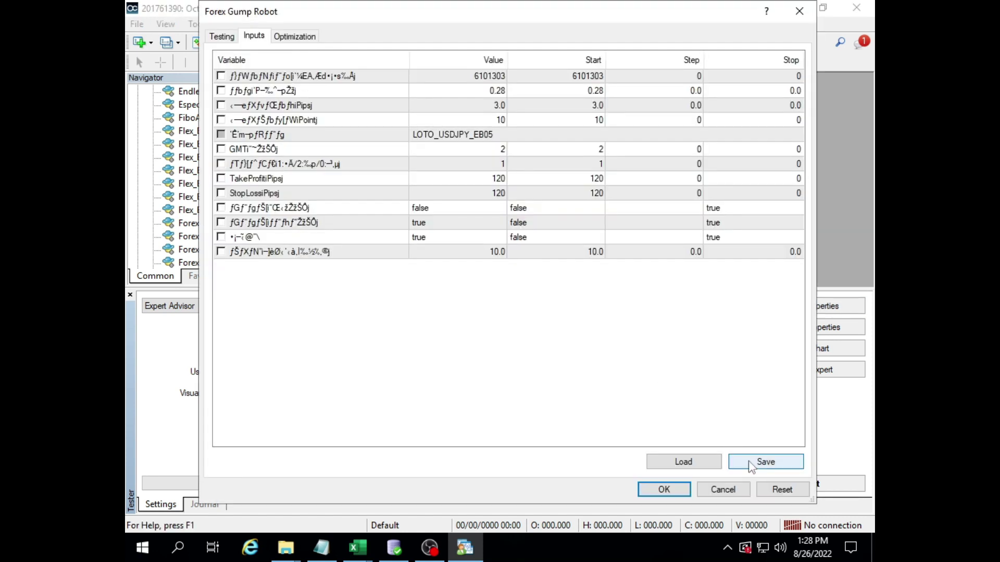
click(778, 490)
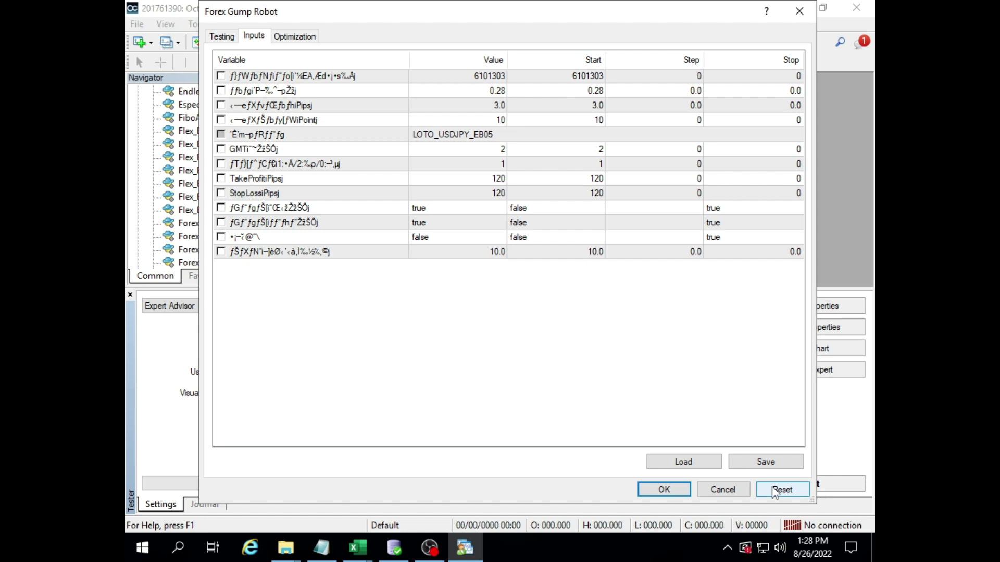
click(675, 490)
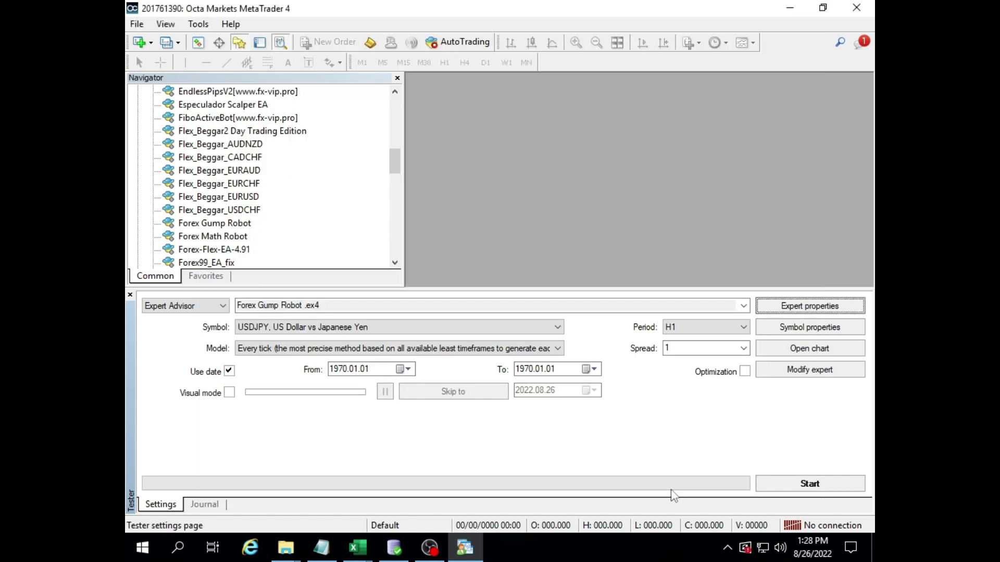
- Start the default-preset spread-1 backtest and watch its trades and balance curve
click(770, 485)
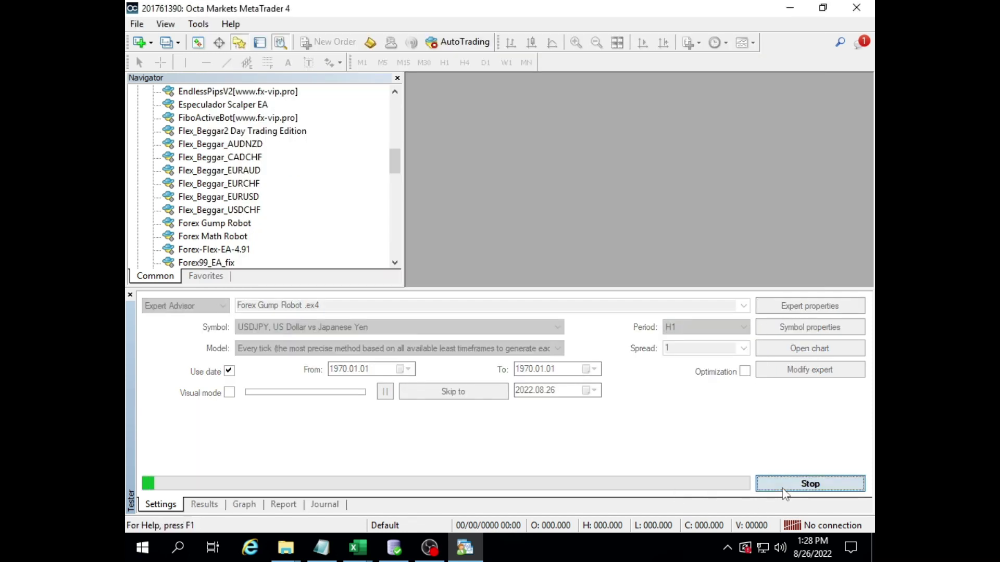
click(204, 505)
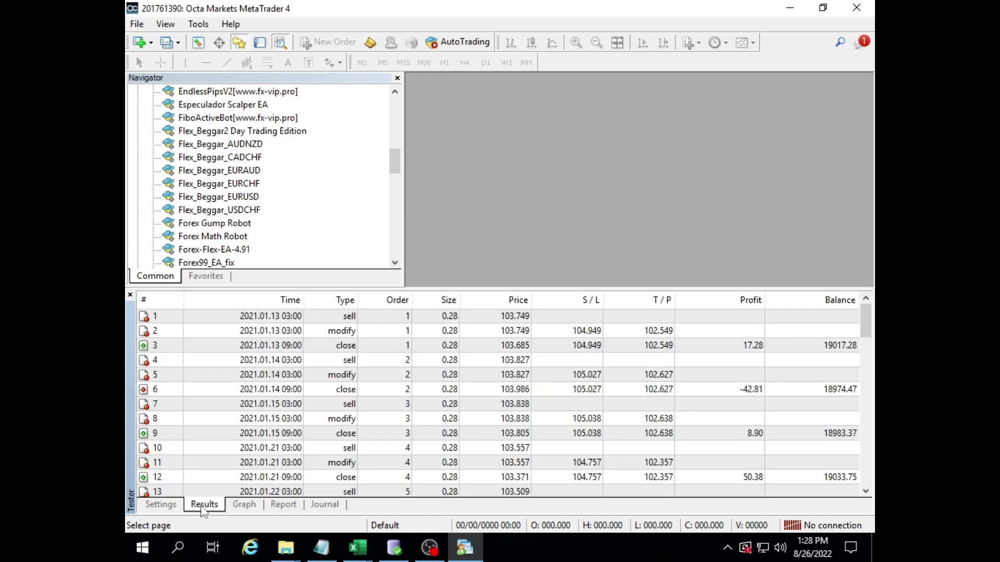
click(246, 508)
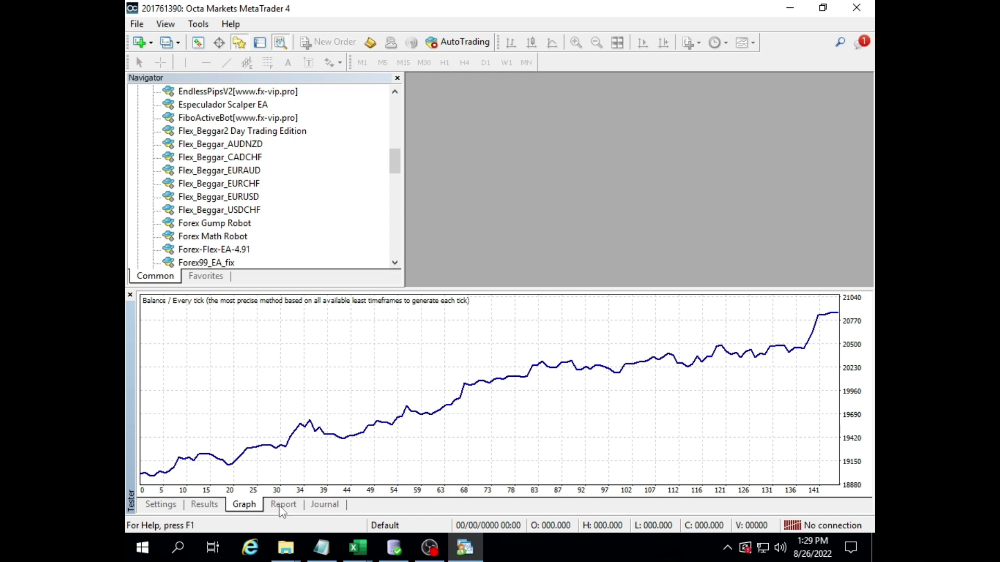
- Review the default spread-1 report, then enlarge and scroll the 432-entry trade list
click(281, 508)
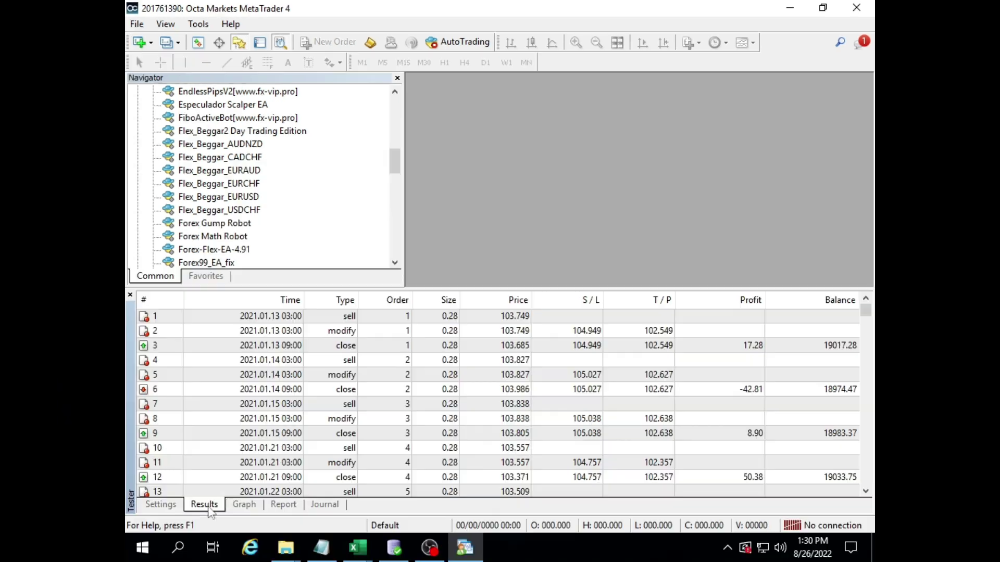
click(397, 78)
drag(447, 288, 468, 86)
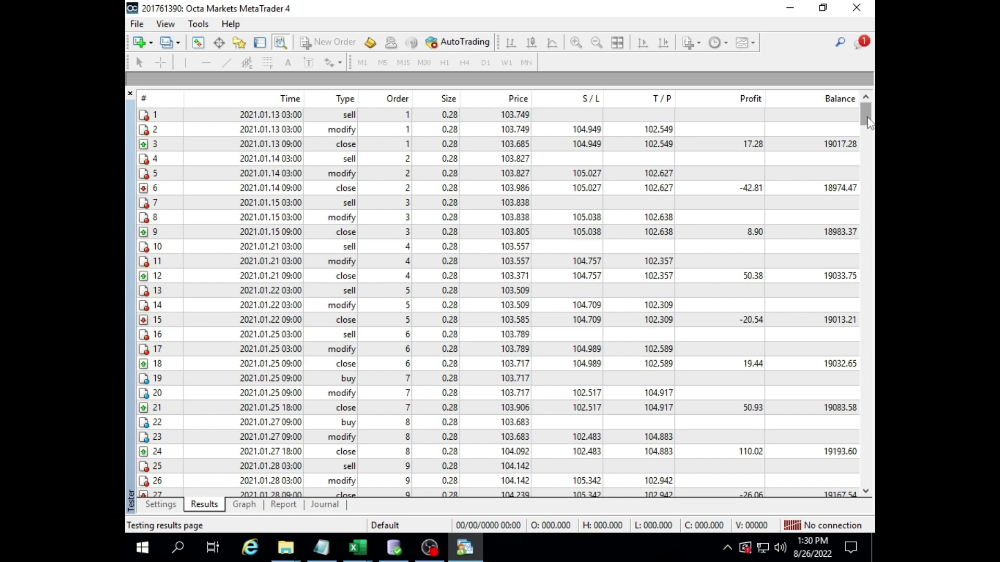
click(868, 146)
drag(869, 147, 873, 483)
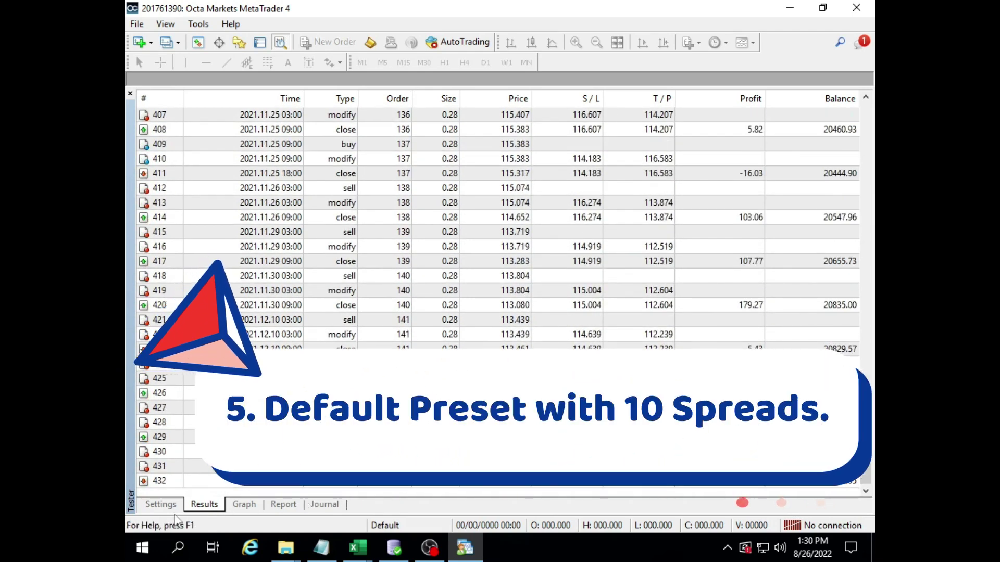
- Run the default-preset backtest at spread 10 and view its graph and report
click(165, 512)
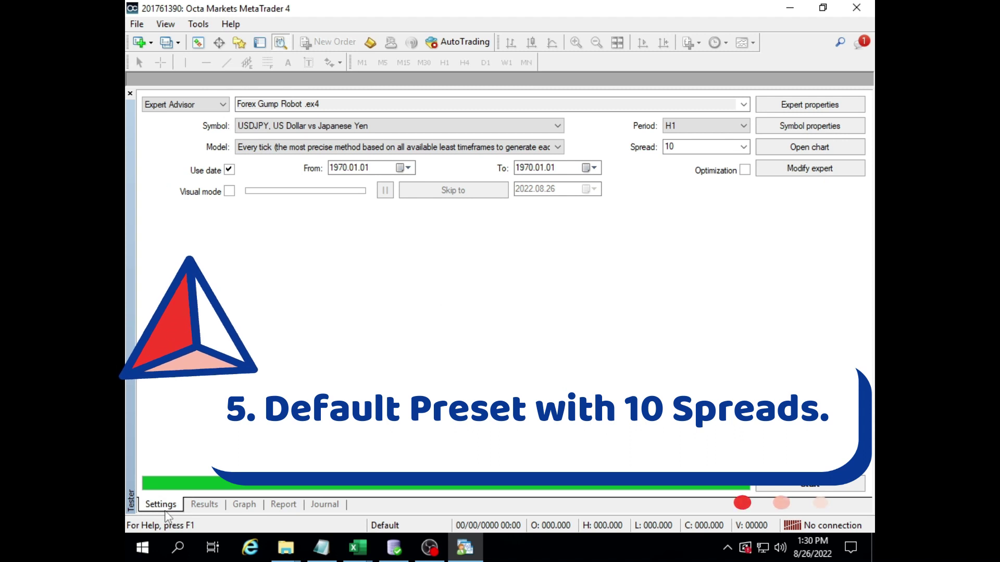
double_click(708, 149)
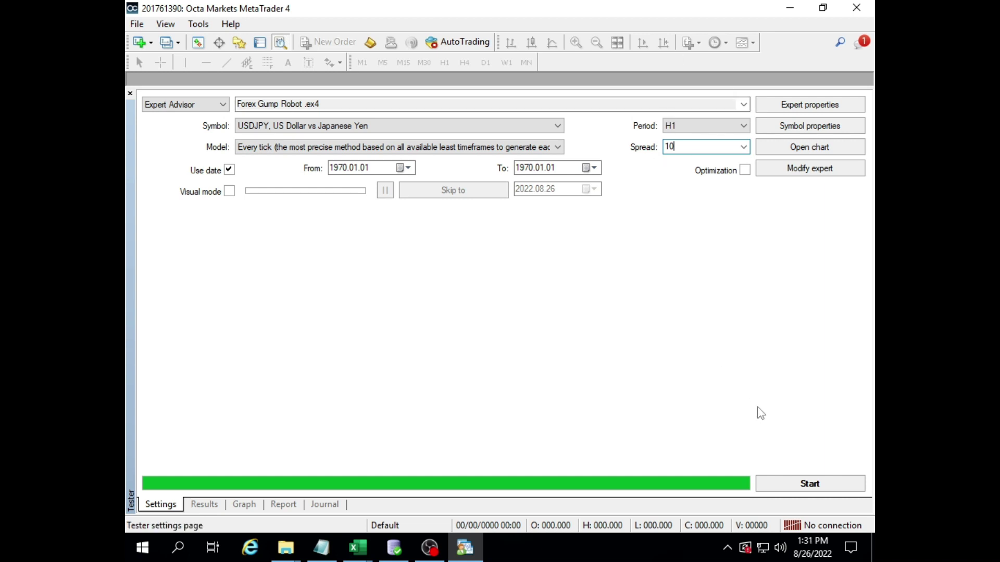
click(779, 485)
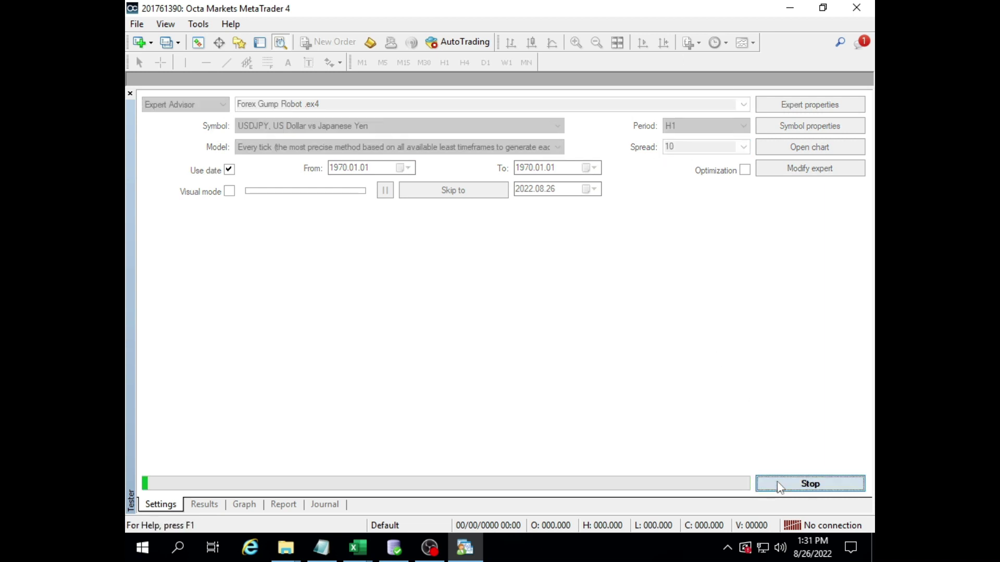
click(245, 505)
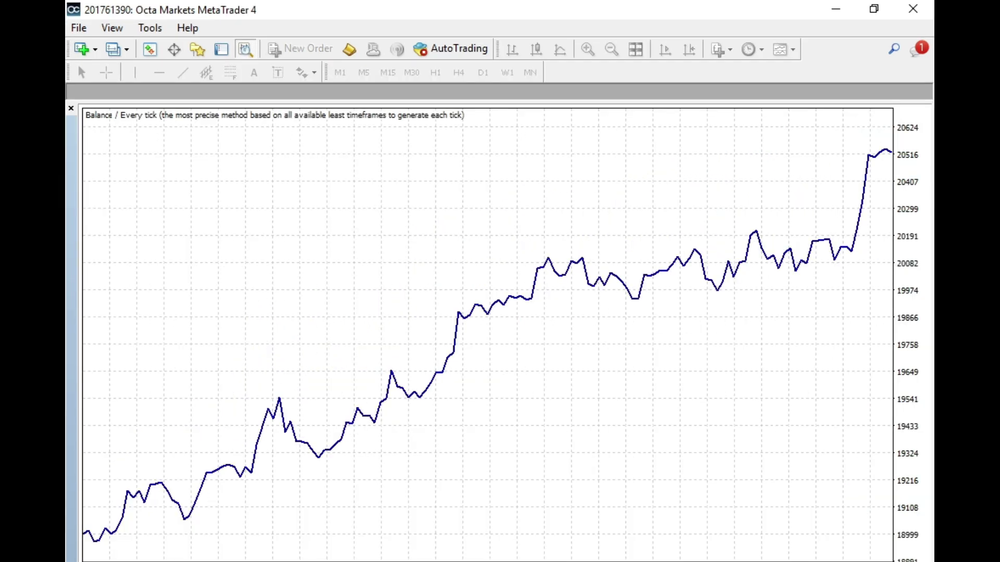
click(270, 505)
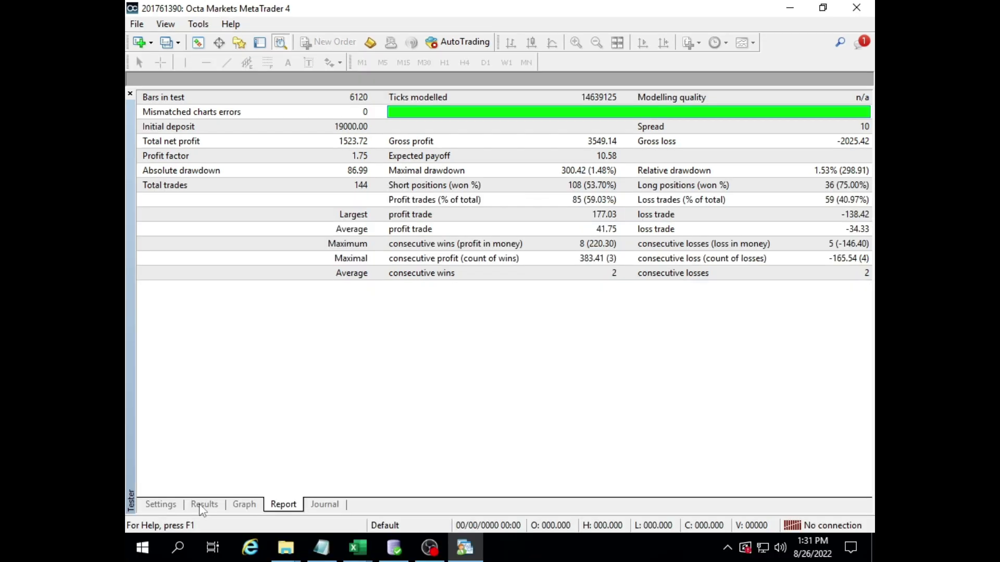
- Scroll the spread-10 trades from January to December 2021, ending at 20523.72 balance
click(204, 504)
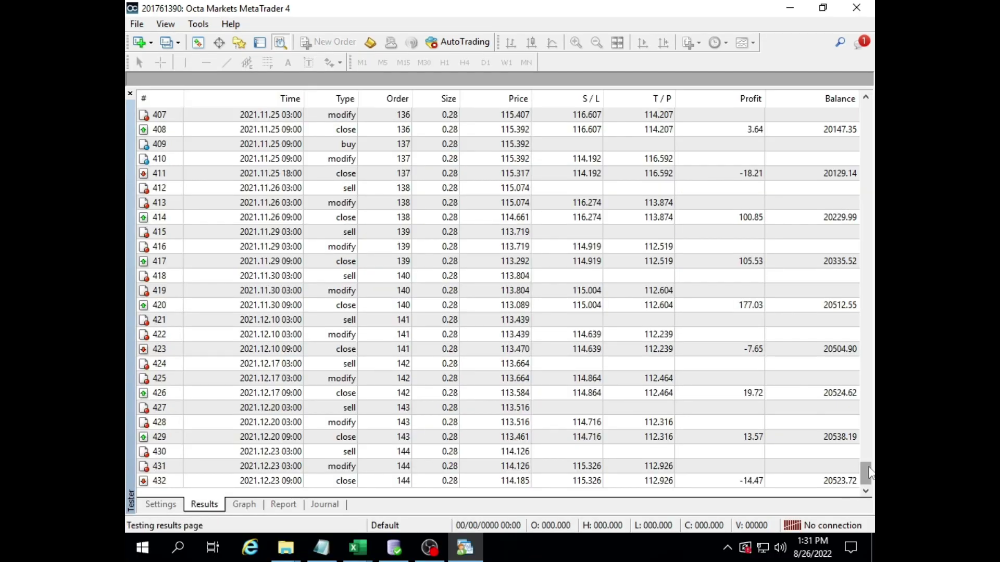
drag(868, 473, 868, 103)
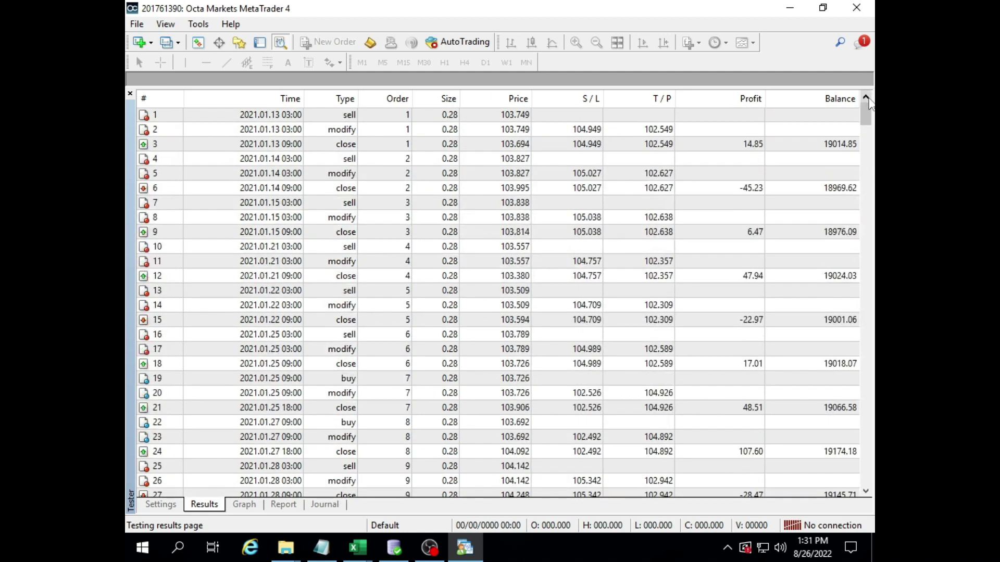
drag(869, 115, 873, 474)
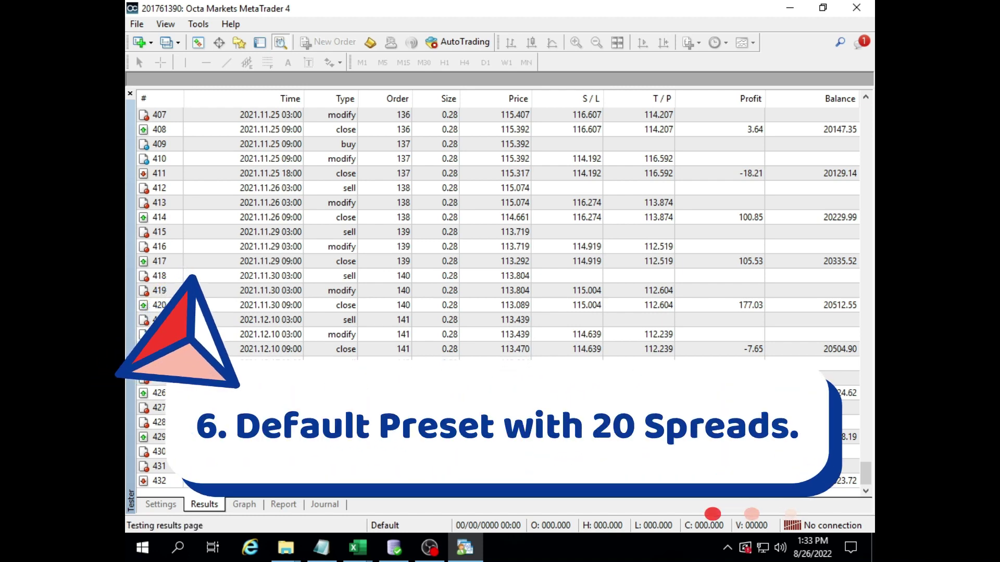
- Rerun the default-input backtest at spread 20 and view its graph and report: 1155.63 net profit, 144 trades
click(162, 505)
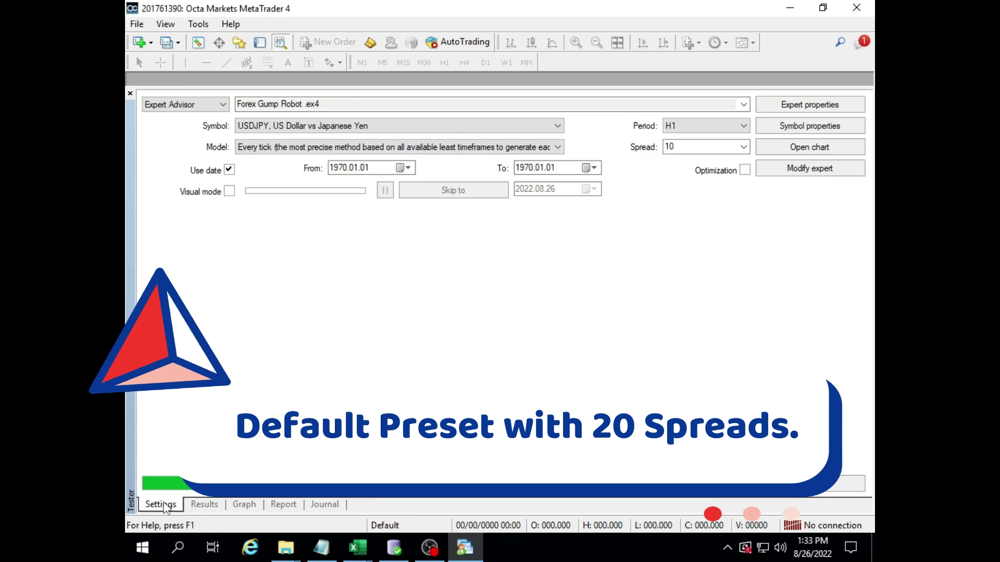
double_click(692, 146)
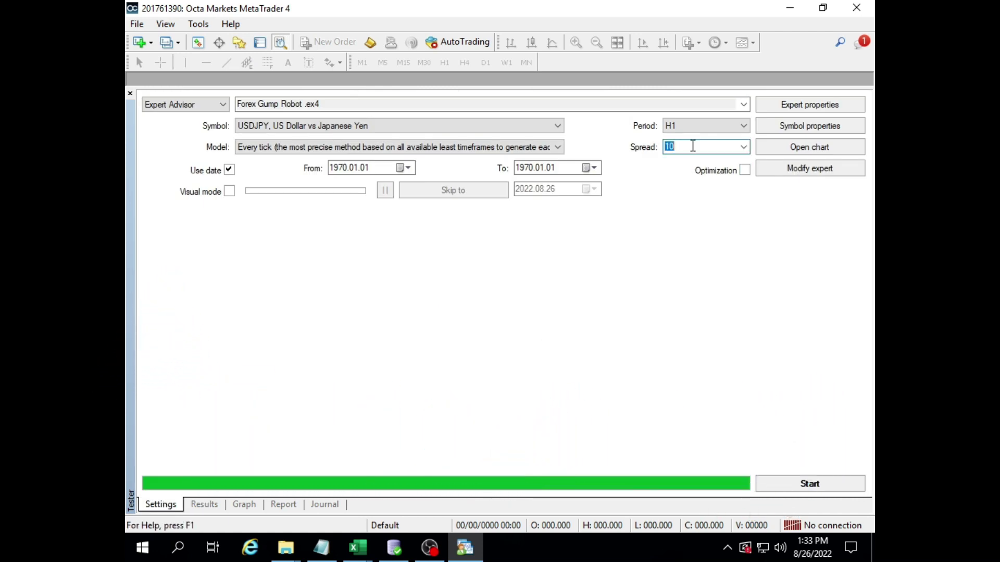
text(20)
click(801, 480)
click(244, 505)
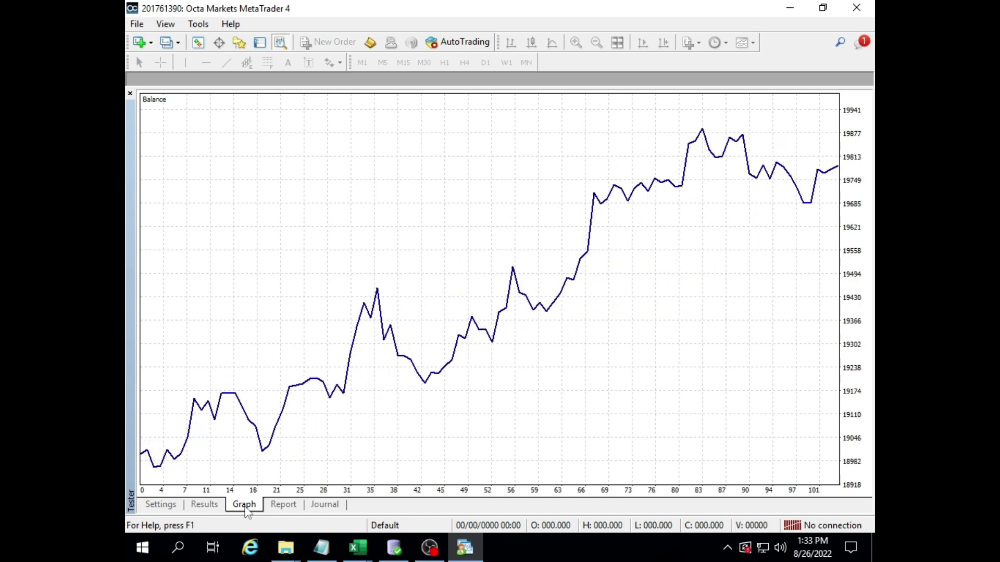
click(283, 505)
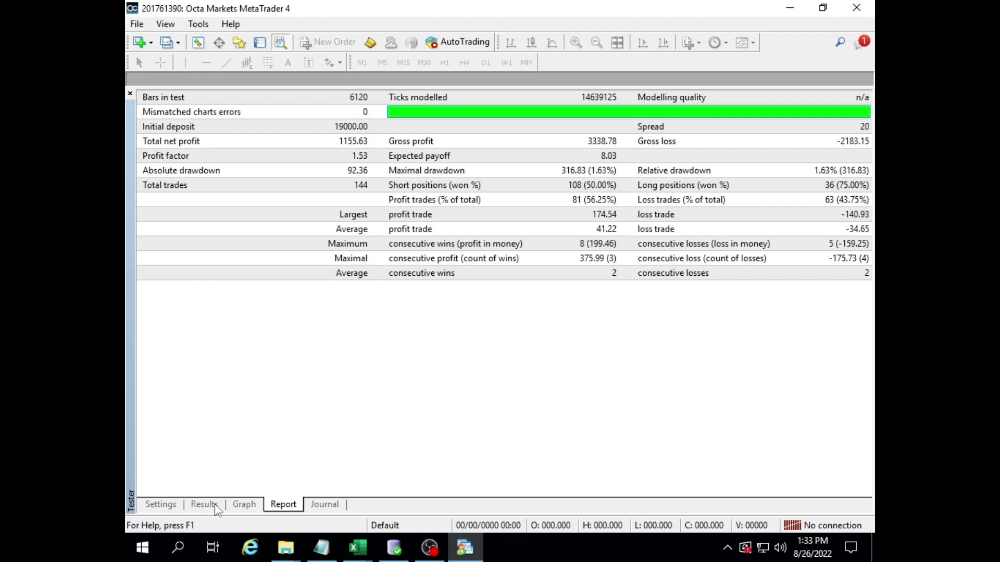
- Scroll through the spread-20 trade list to final entry 432, closing at 20155.63 balance
click(204, 504)
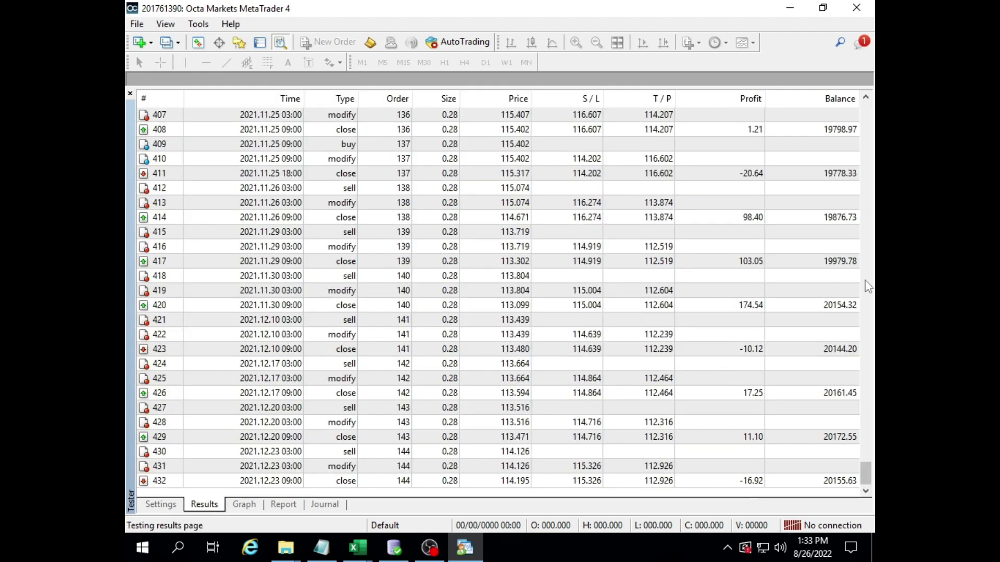
drag(865, 474, 867, 100)
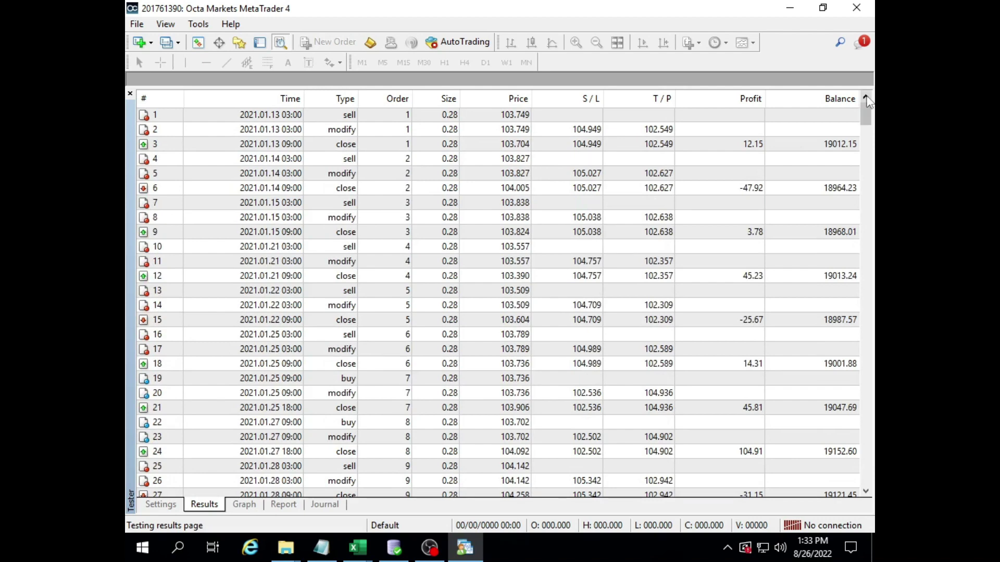
scroll(867, 135, down, 1)
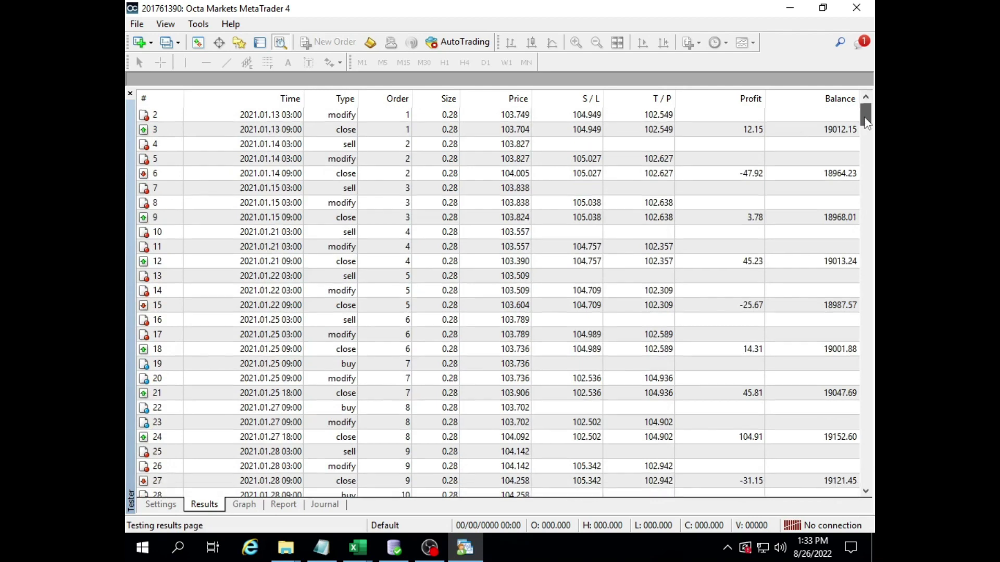
scroll(867, 136, down, 2)
scroll(867, 136, down, 2)
scroll(866, 136, down, 2)
drag(866, 136, 867, 486)
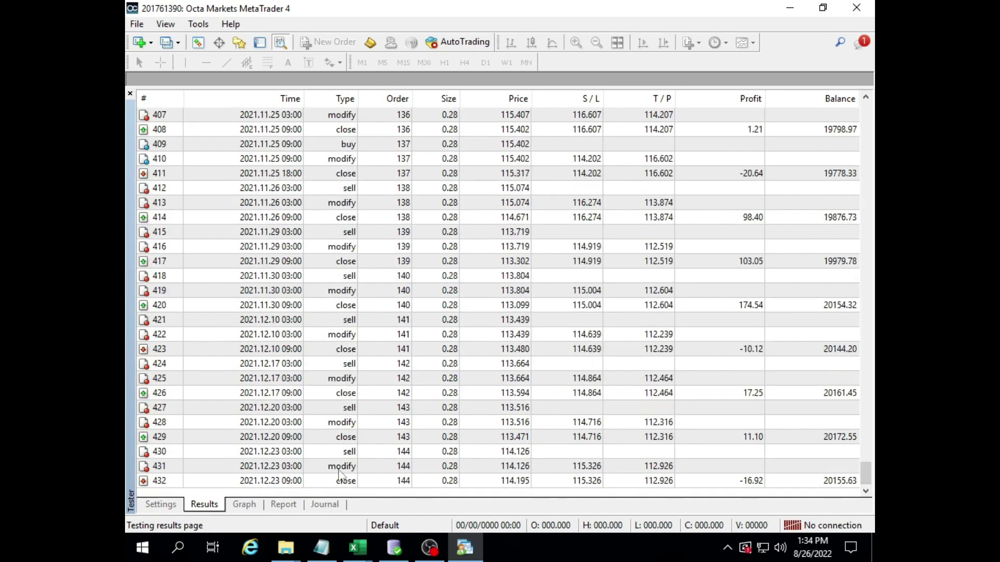
- Rerun the backtest at spread 30 and check its trades, graph and report: 787.52 net profit, factor 1.34
click(160, 504)
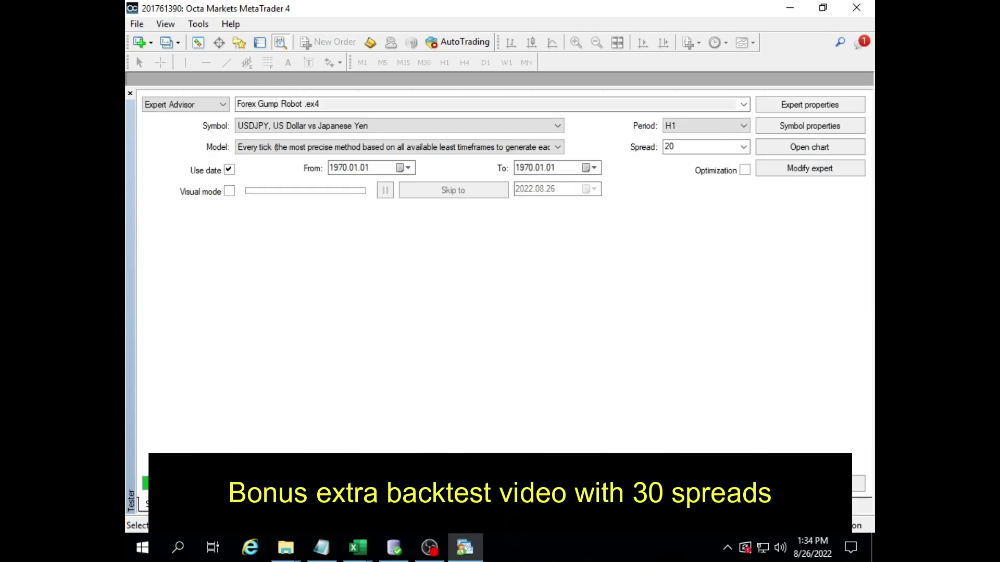
double_click(673, 147)
text(3)
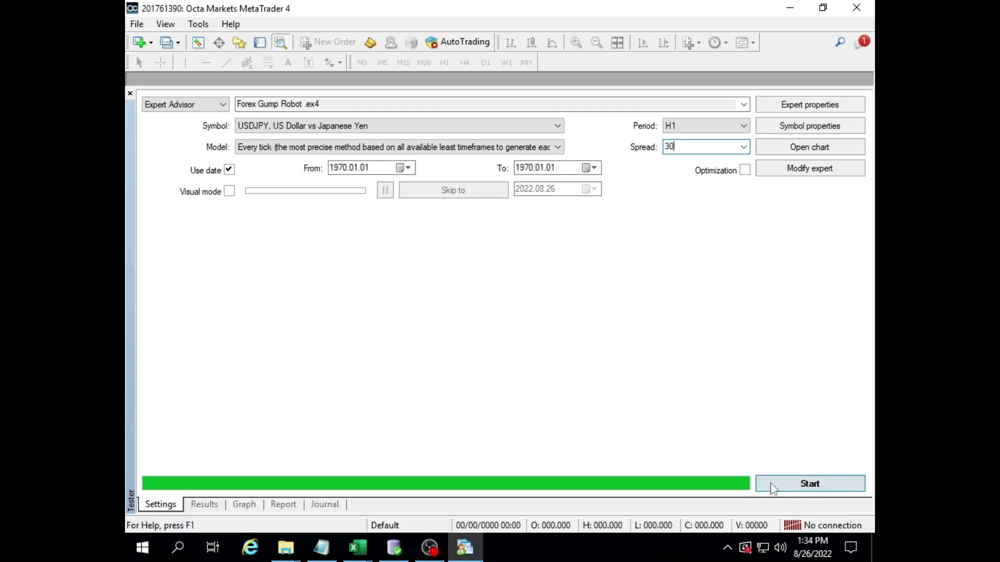
click(809, 484)
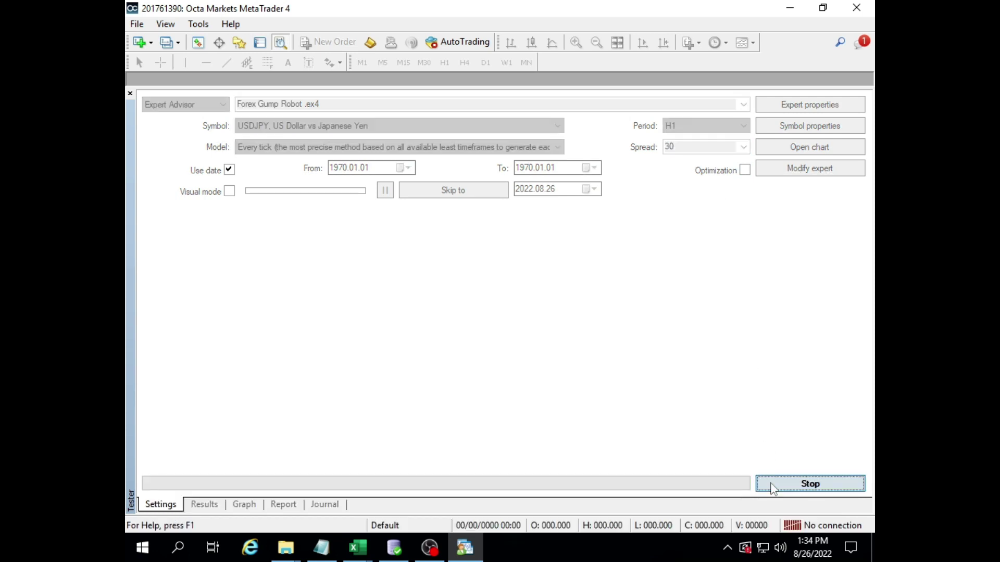
click(203, 504)
click(246, 504)
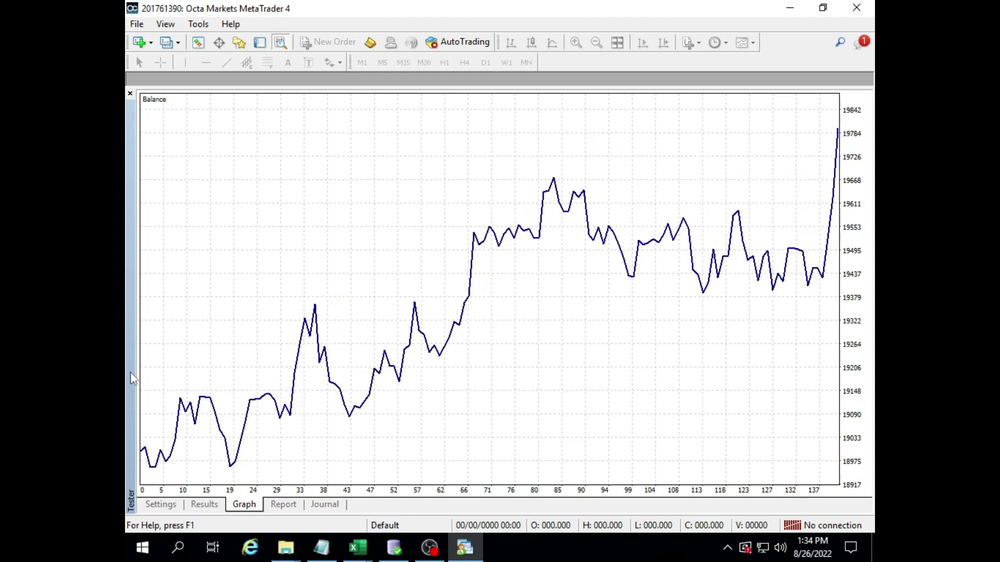
click(279, 506)
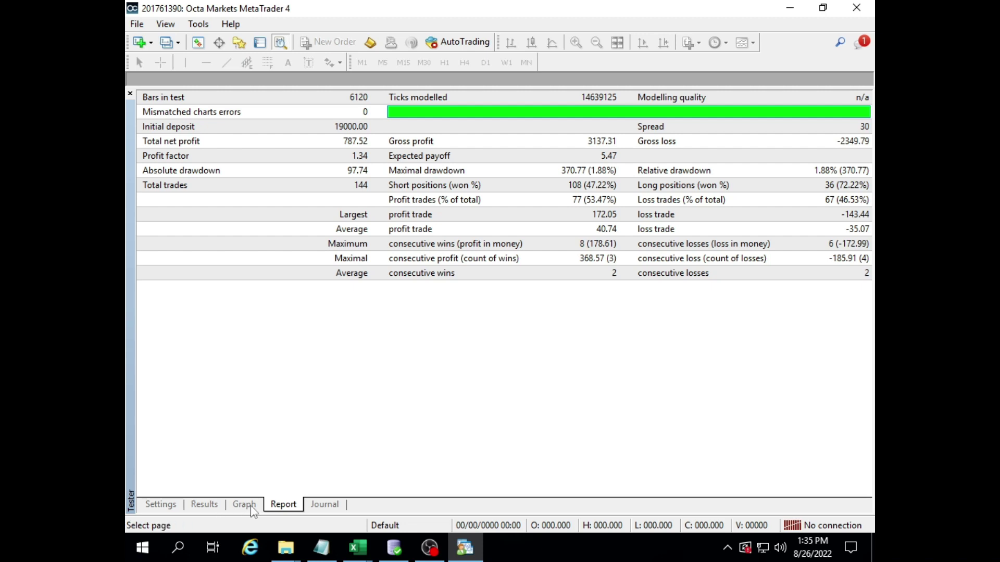
click(211, 506)
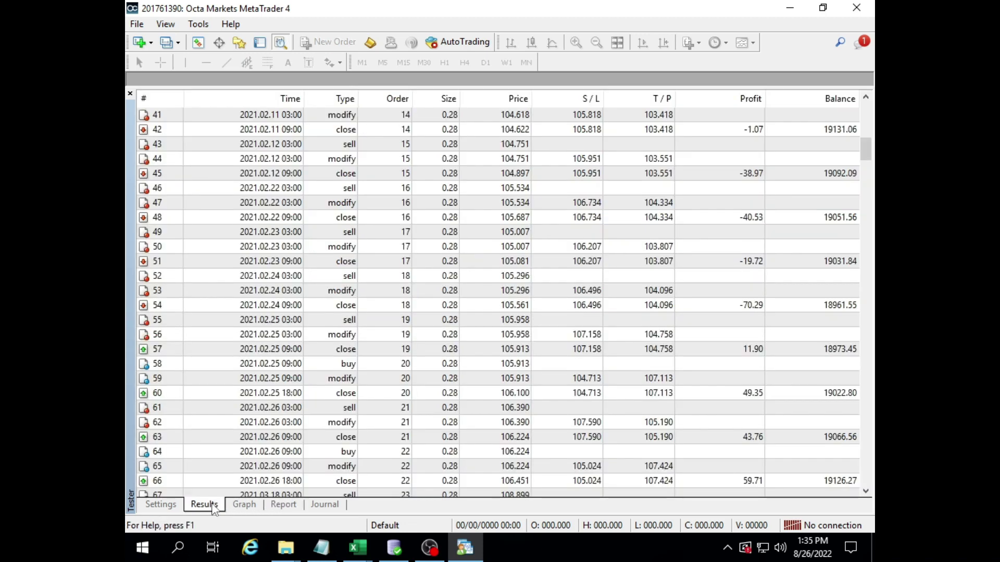
mouse_move(866, 148)
mouse_down()
mouse_move(868, 112)
mouse_move(869, 475)
mouse_up()
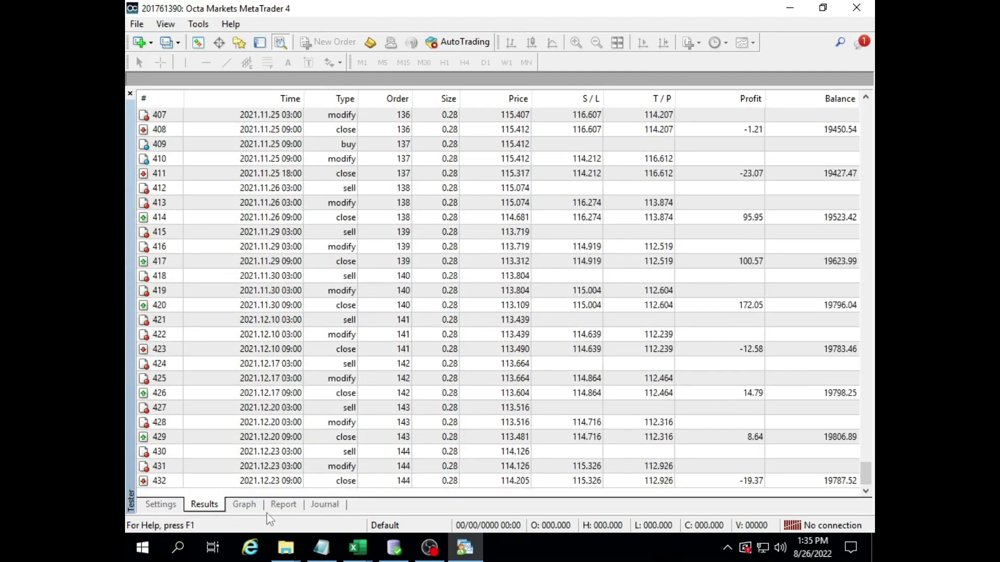
click(281, 506)
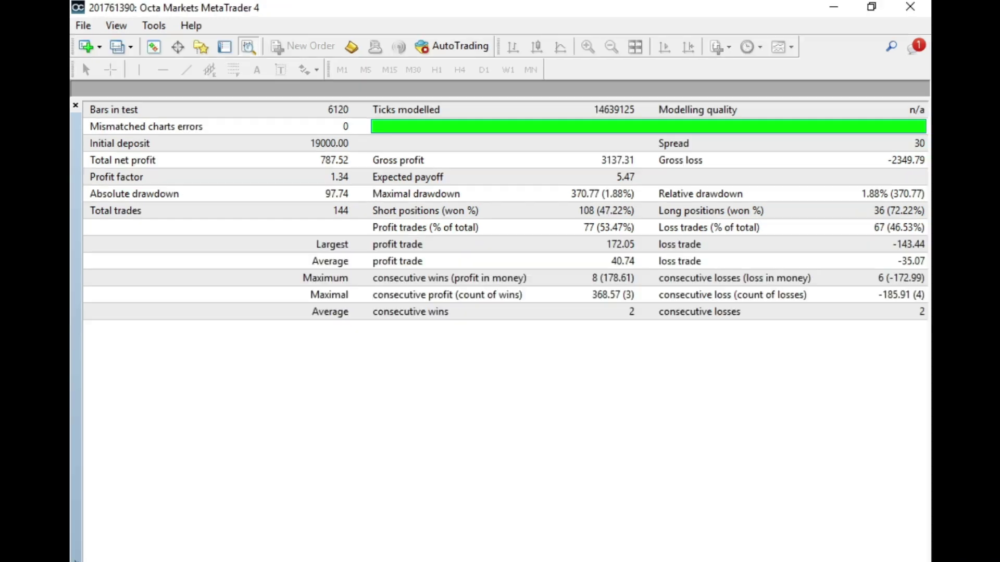